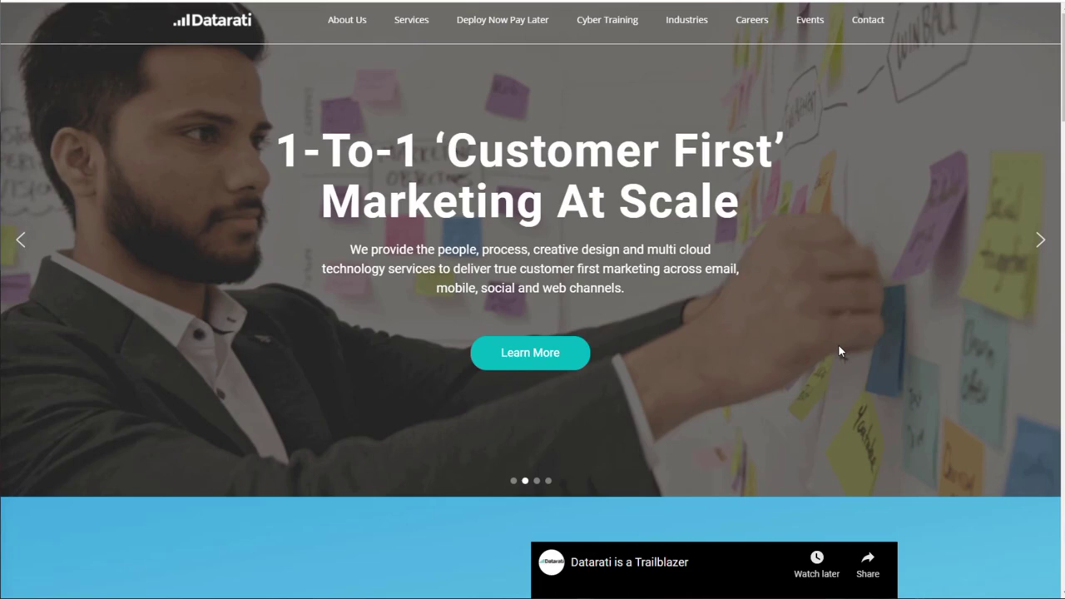
Scroll the Datarati homepage down and back up in the Visual Editor
scroll(839, 360, "down", 3)
scroll(838, 365, "up", 3)
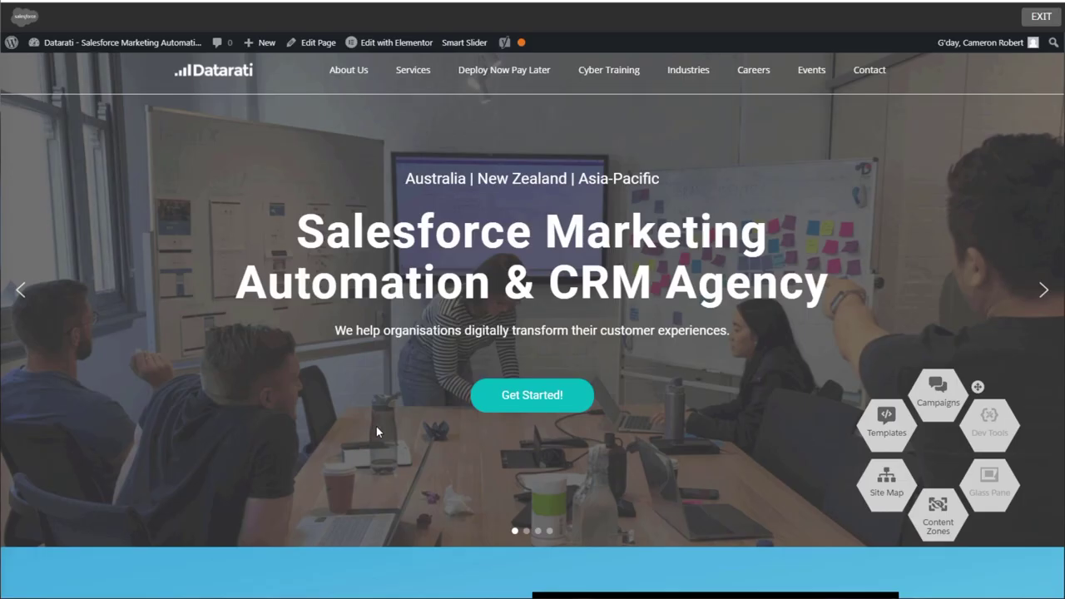
In the Sitemap JS, add a hero_1 line with an empty selector to the Homepage contentZones
left_click(887, 495)
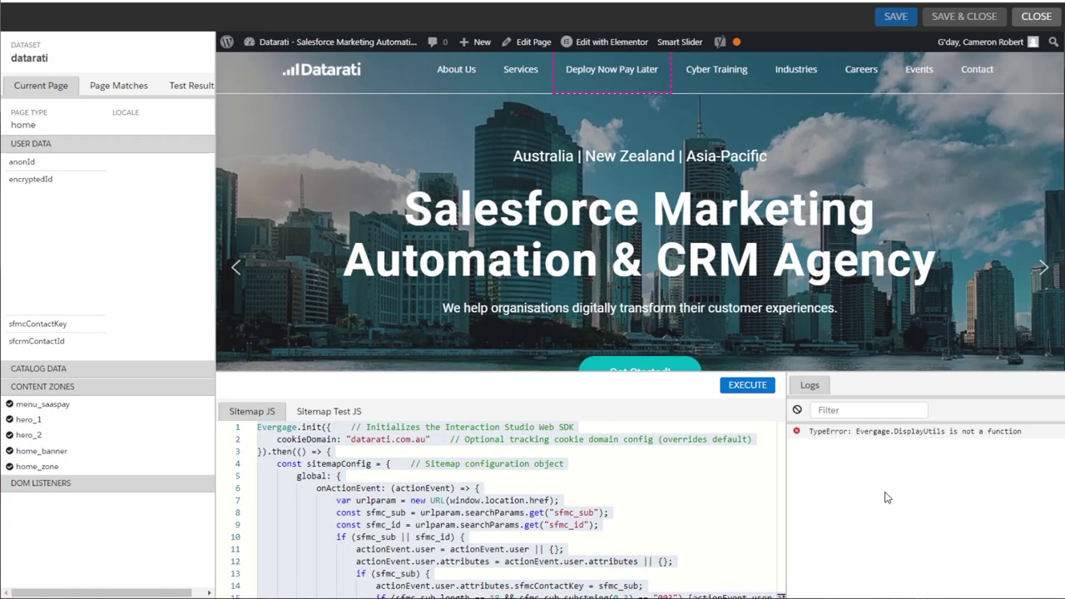
scroll(698, 469, "down", 4)
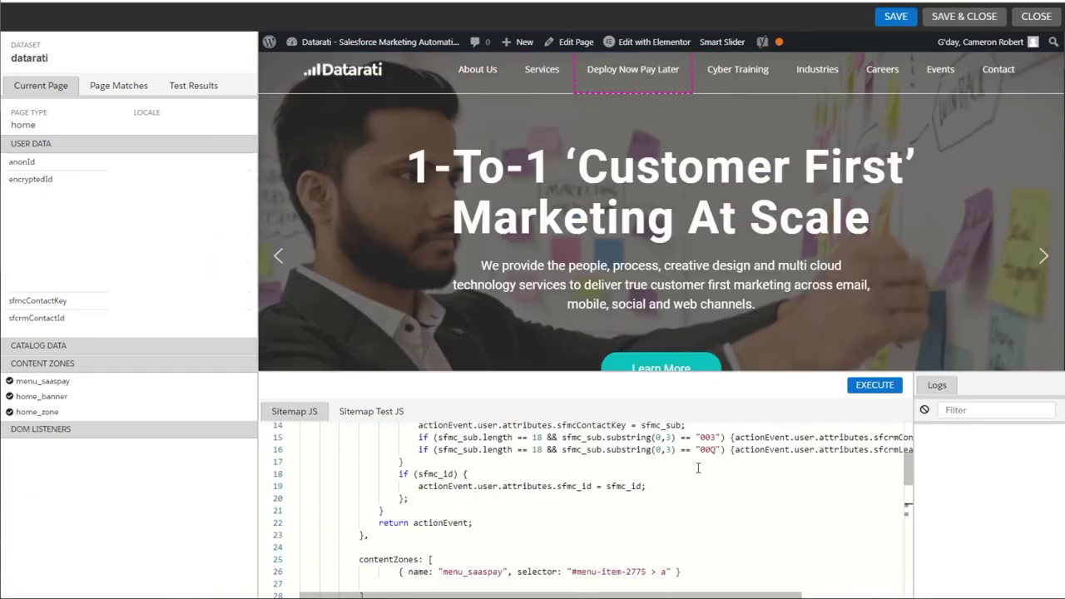
scroll(699, 468, "down", 6)
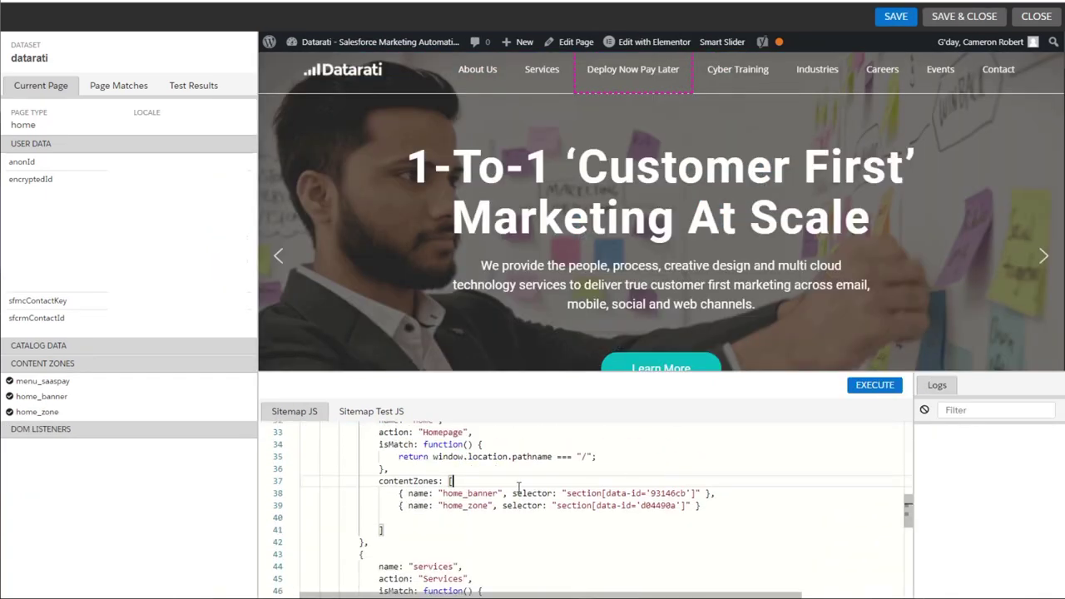
type("{ name: \"hero_1\", selector: \"\" },")
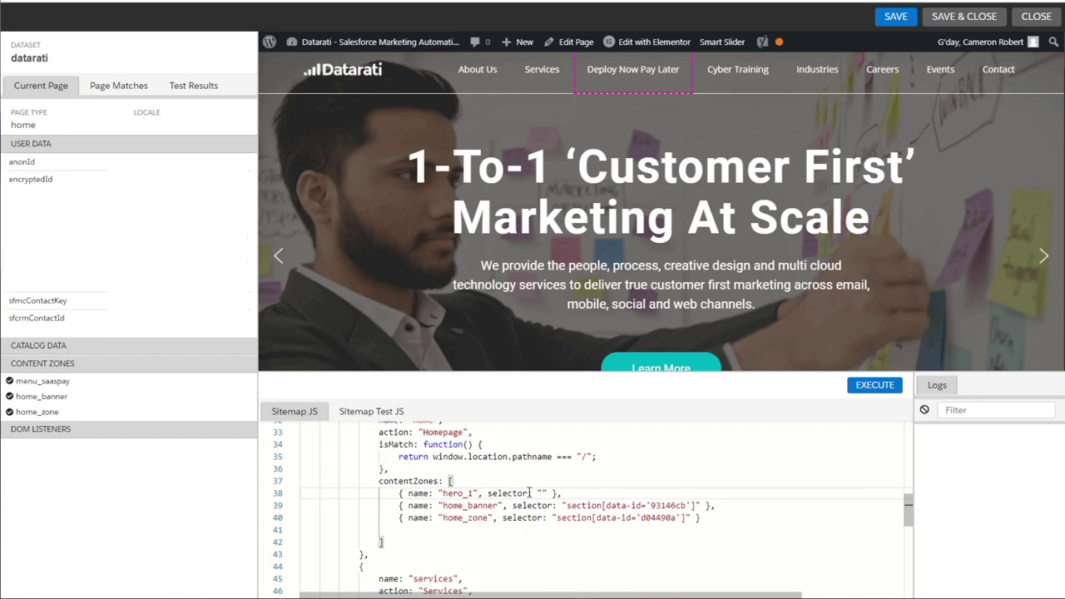
Copy the CSS selector of the first slide's background wrapper from Chrome DevTools
right_click(379, 243)
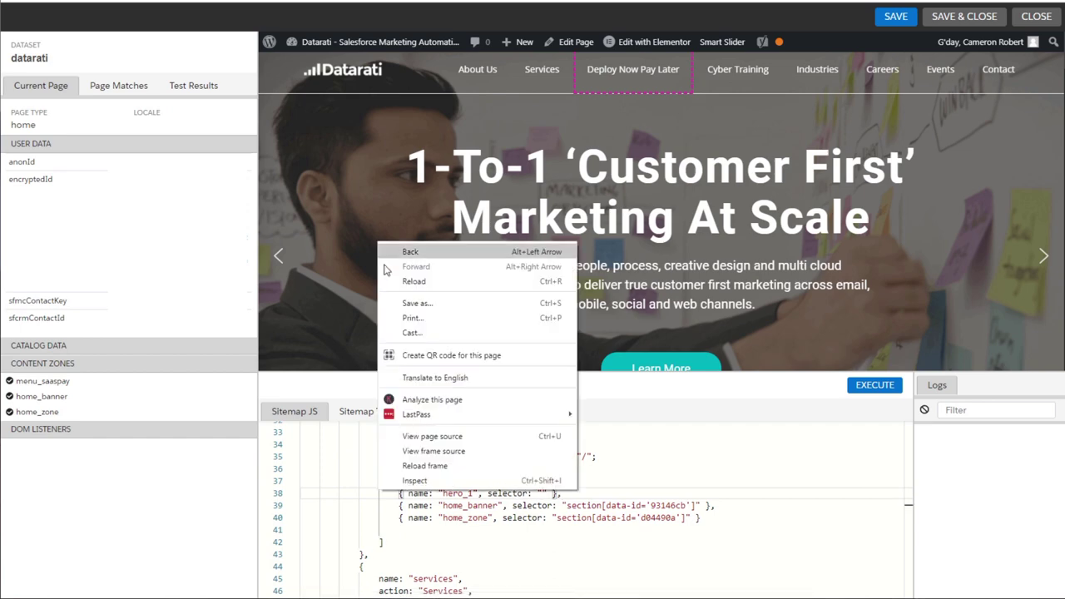
left_click(441, 480)
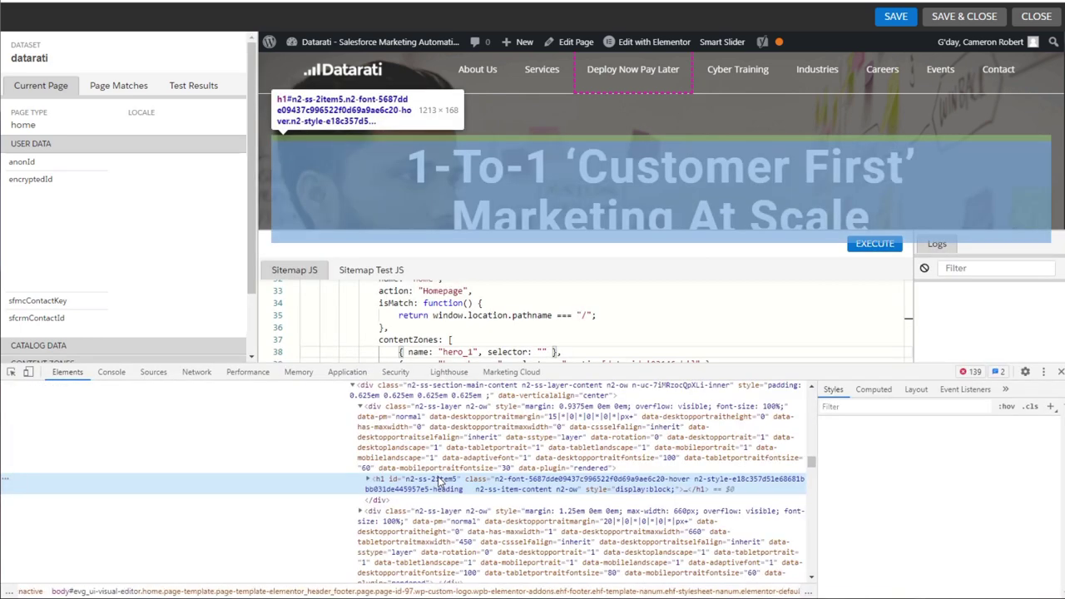
scroll(437, 481, "up", 5)
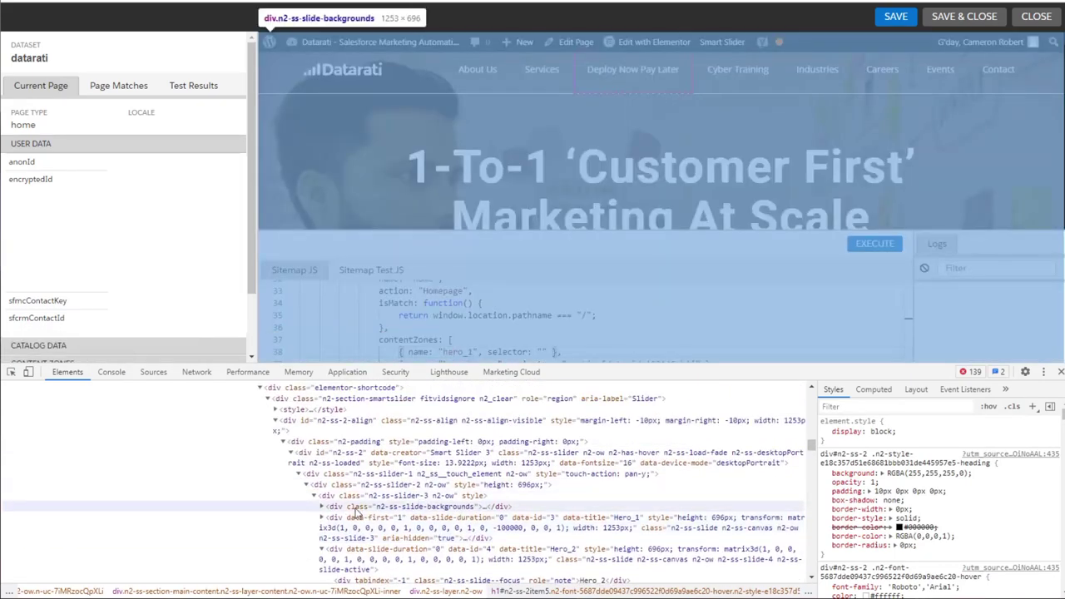
left_click(322, 507)
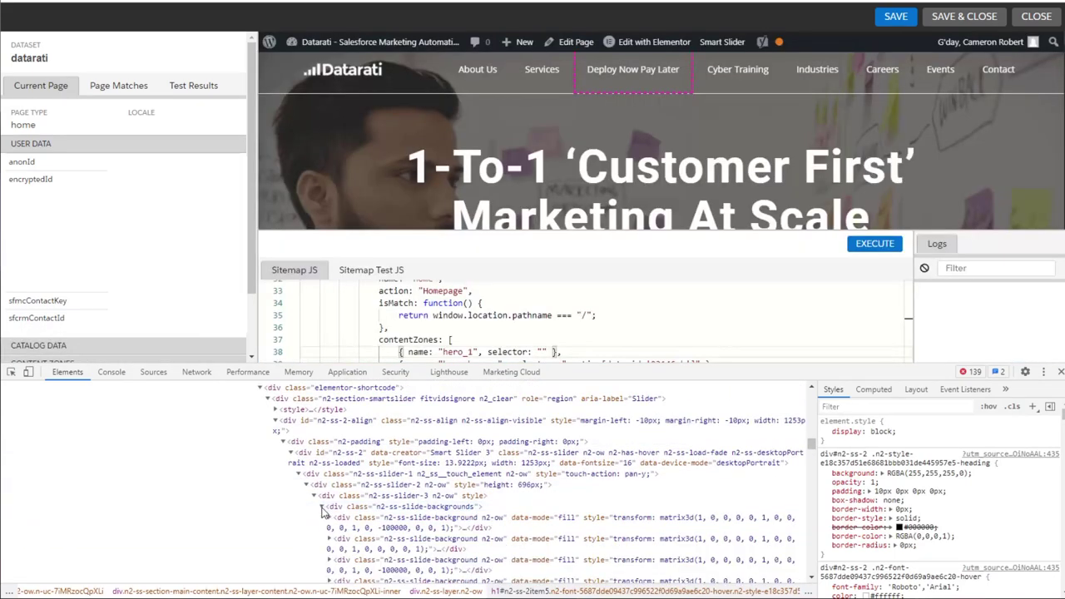
left_click(329, 518)
scroll(358, 500, "down", 2)
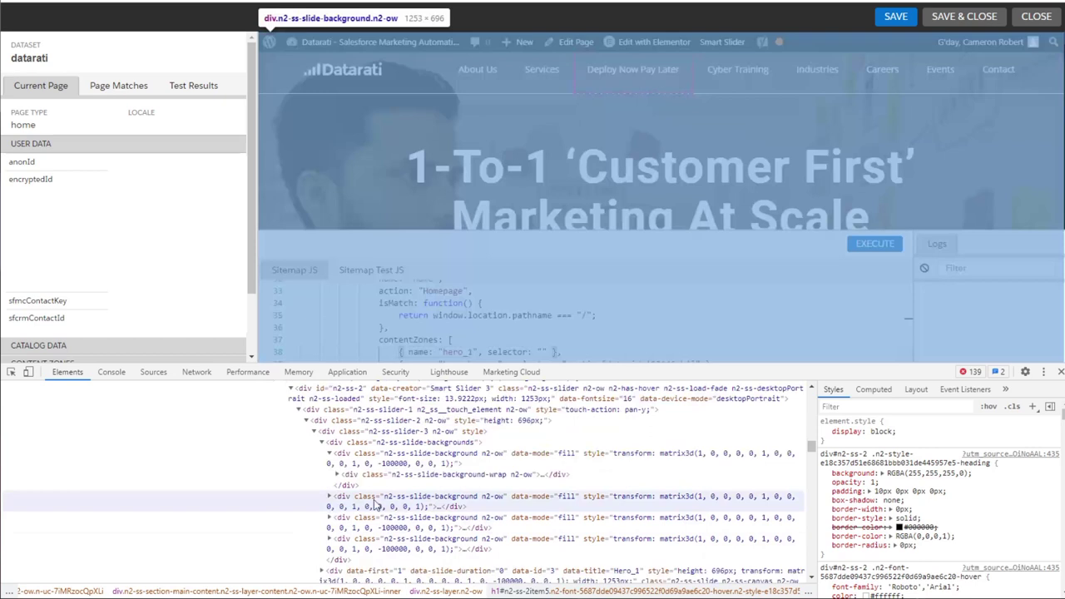
right_click(407, 477)
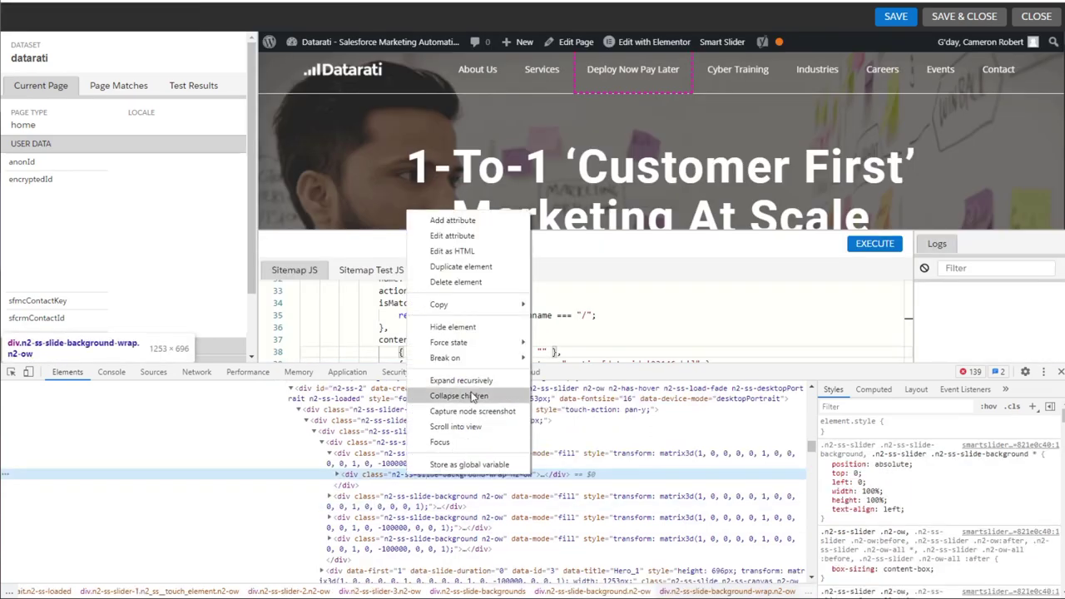
mouse_move(492, 310)
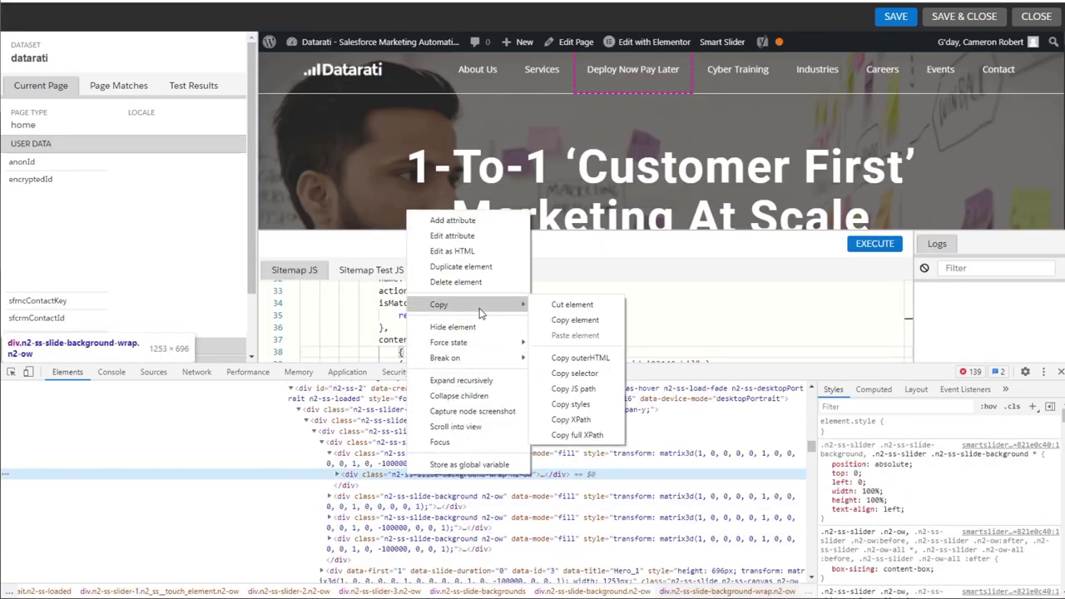
left_click(575, 374)
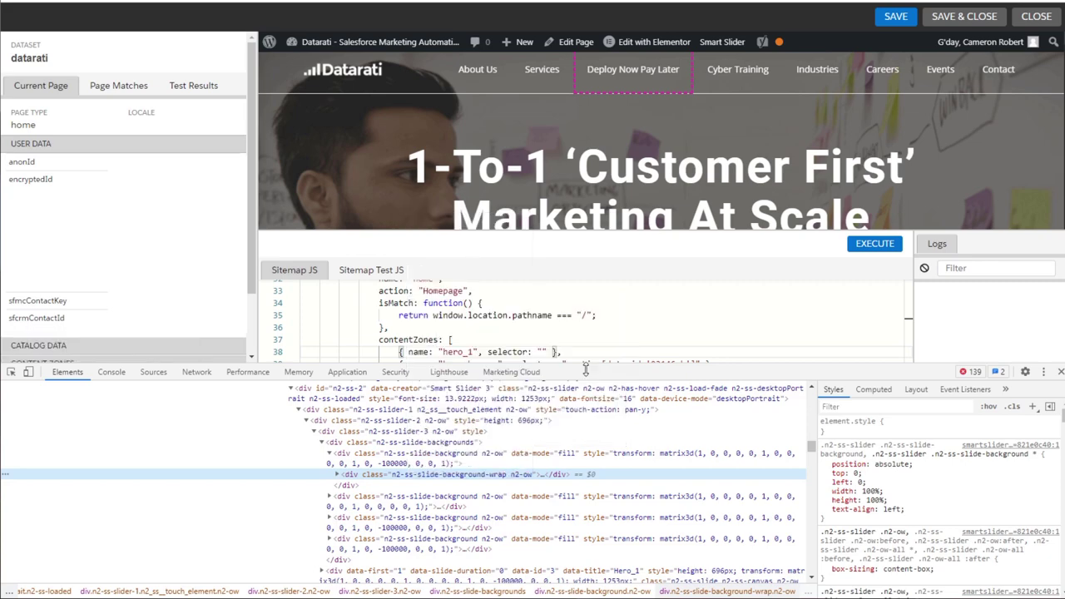
Paste it into hero_1 and trim it to 'div.n2-ss-slide-backgrounds > div:nth-child(1) > div'
left_click(1061, 372)
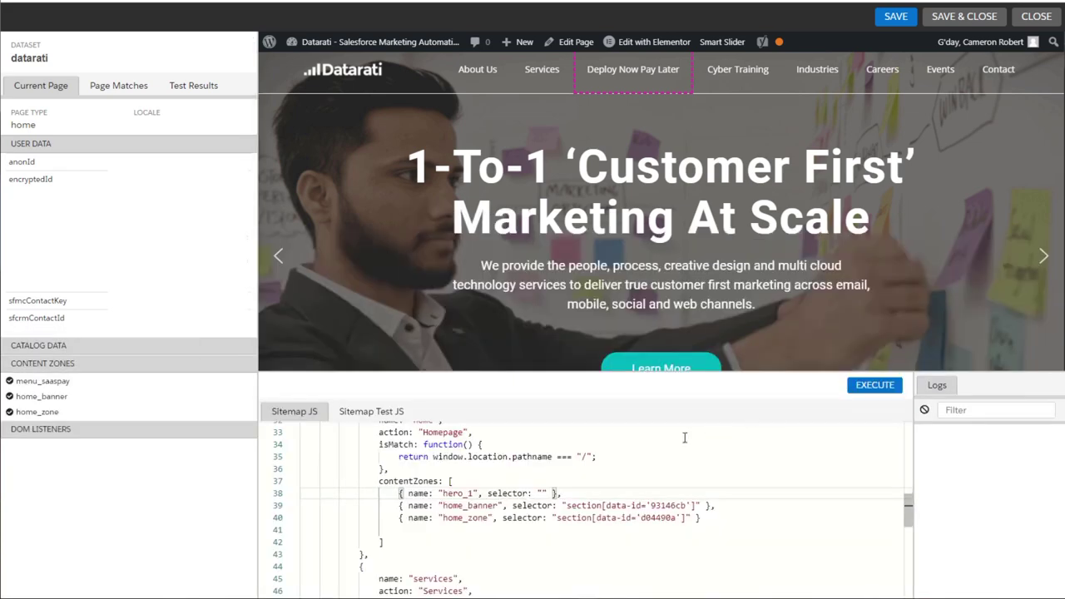
left_click(544, 494)
key("ctrl+v")
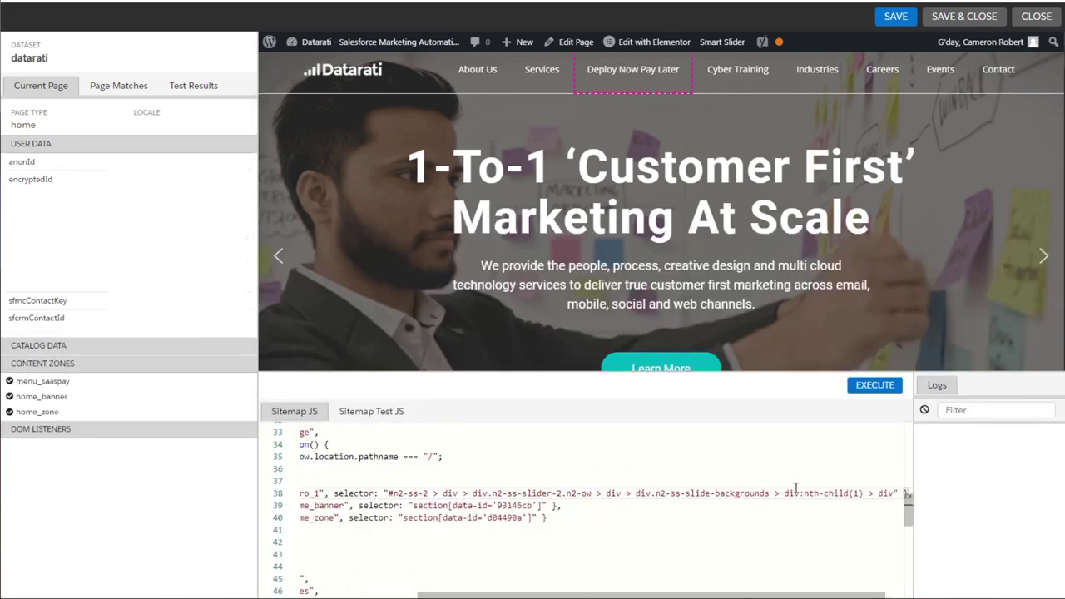
left_click(635, 494)
left_click_drag(636, 494, 388, 494)
key("BackSpace")
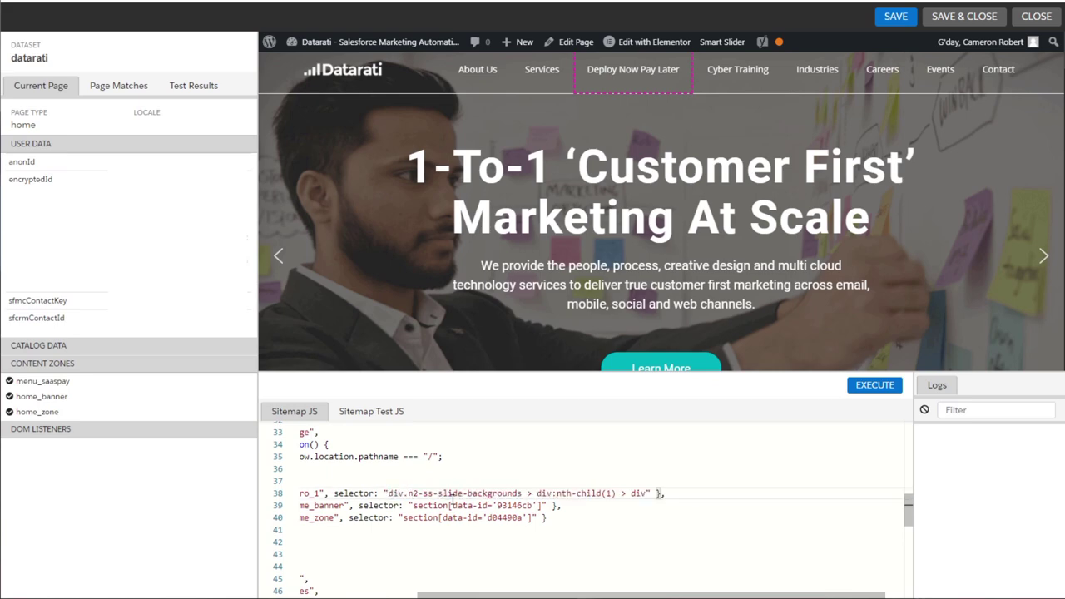
Save the sitemap, create a hero_1 template, and replace its markup with a Brisbane.jpg background-image div
left_click(869, 388)
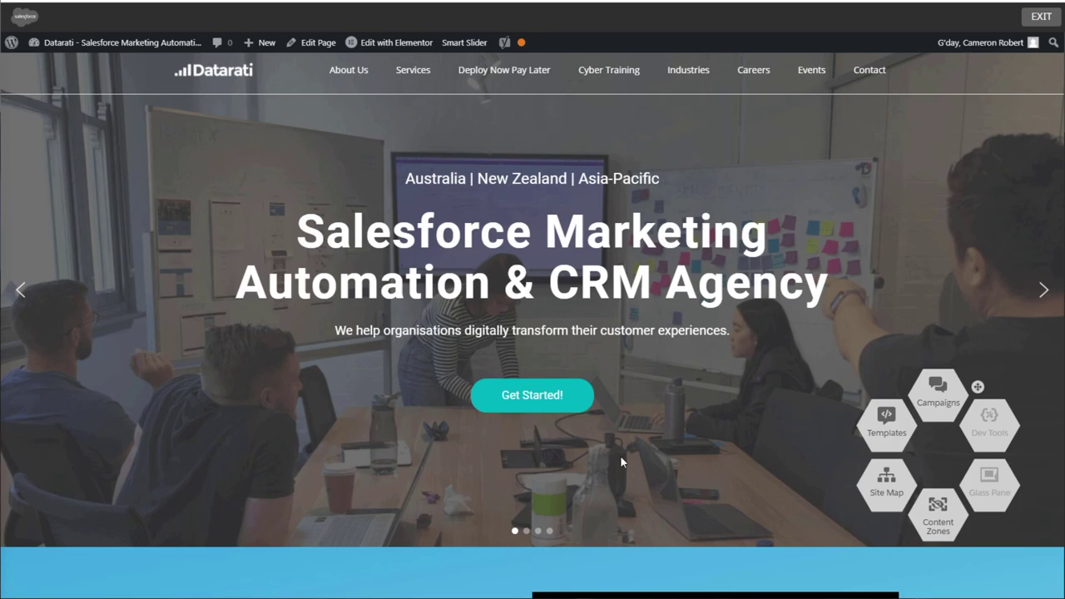
left_click(882, 420)
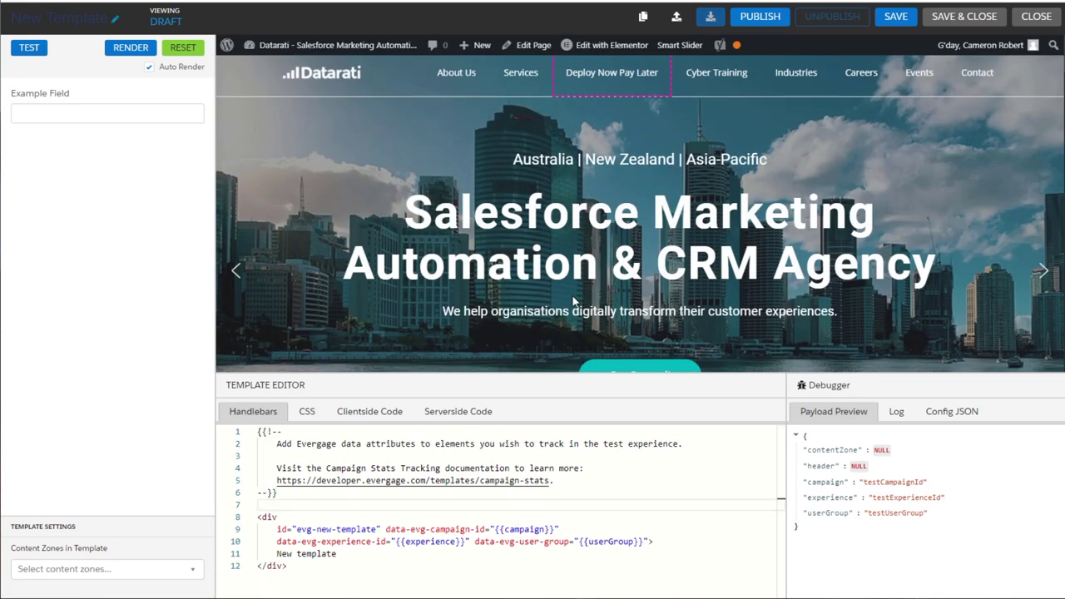
left_click(113, 571)
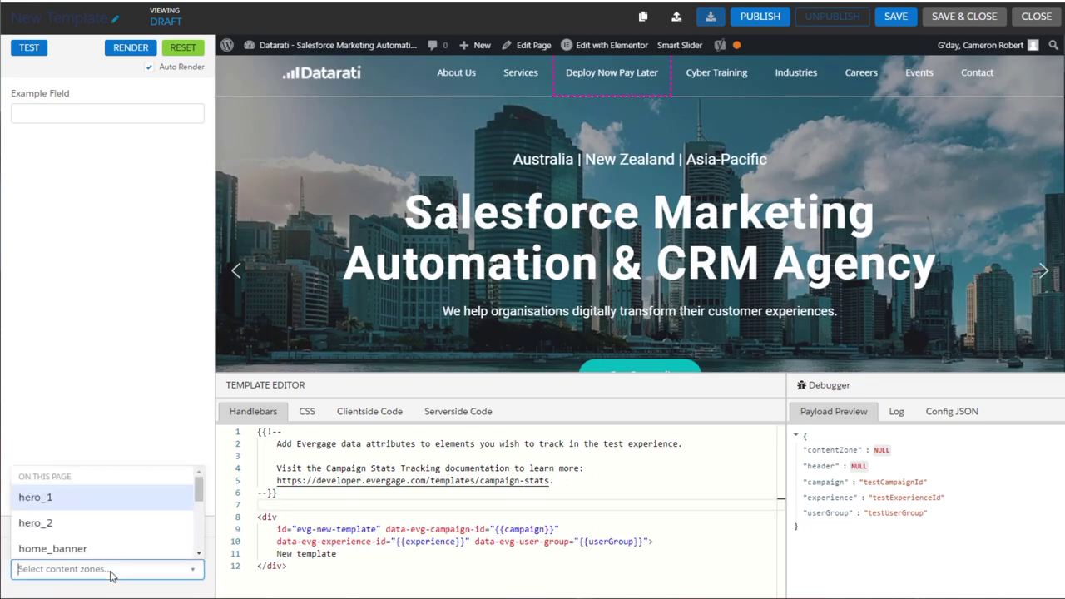
left_click(83, 498)
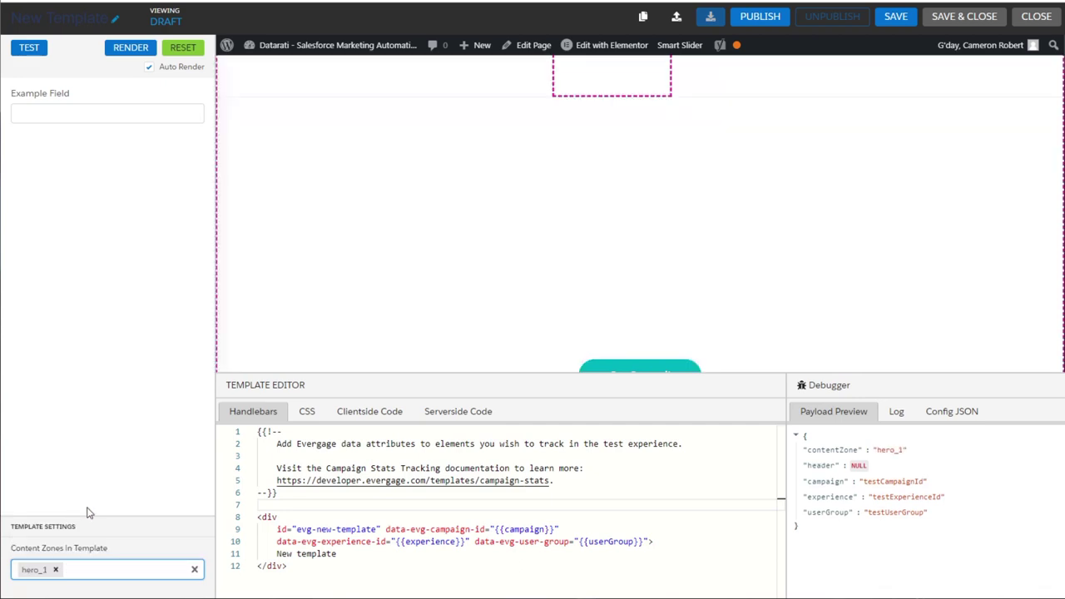
left_click_drag(289, 568, 259, 522)
key("ctrl+v")
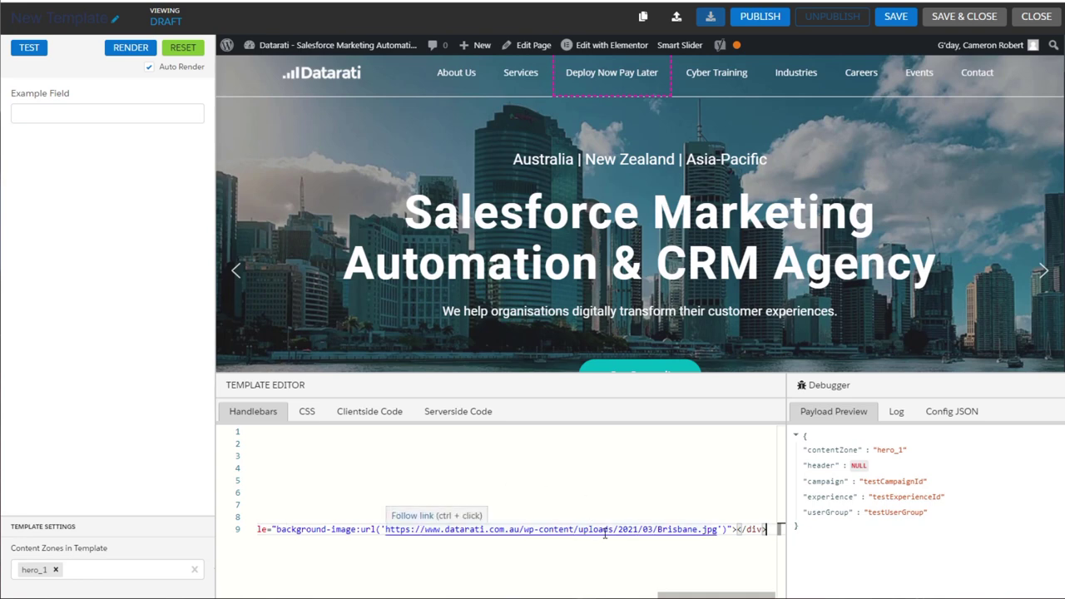
In the server-side code, rename the example field to img with title 'Image URL'
left_click(462, 416)
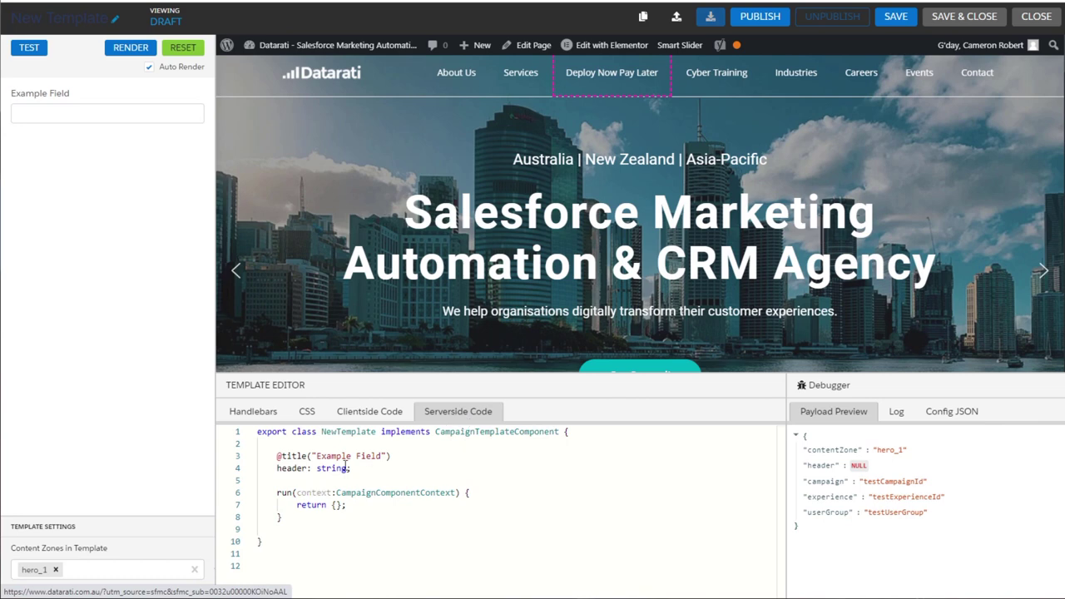
left_click(297, 469)
double_click(296, 469)
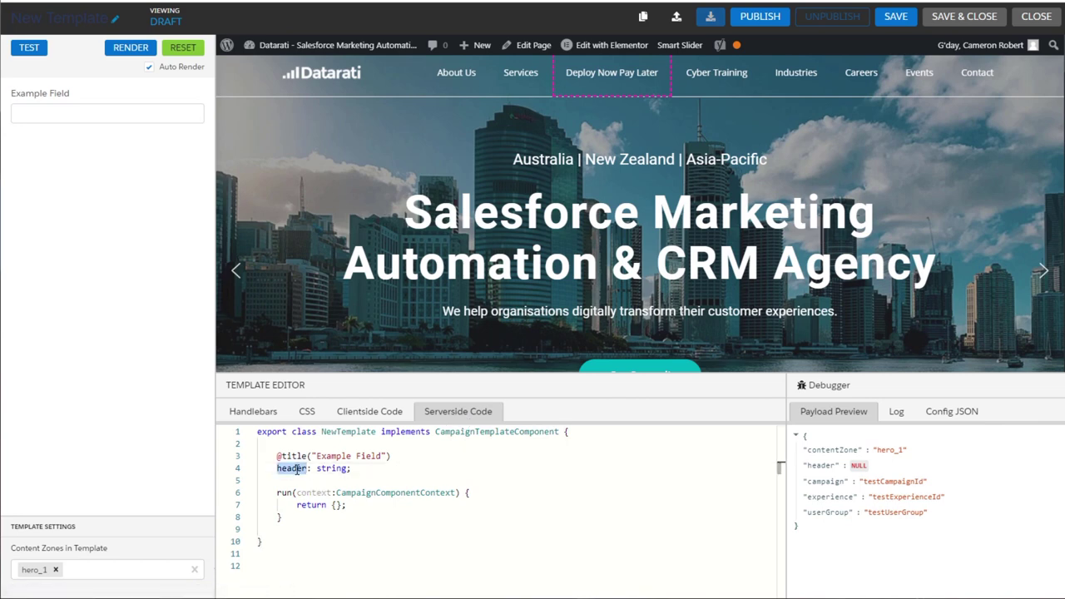
type("img")
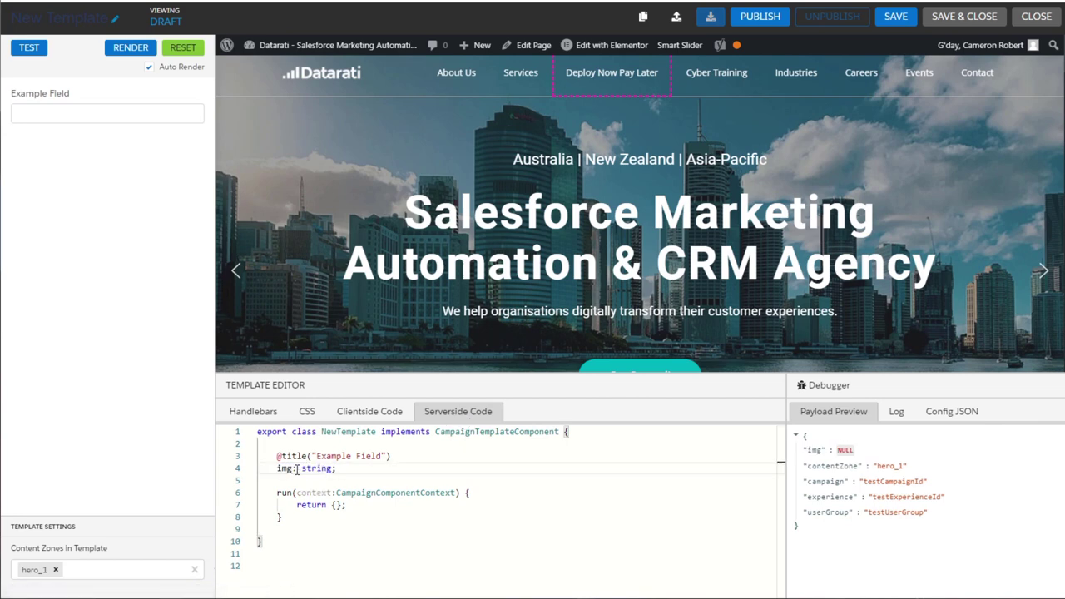
double_click(333, 456)
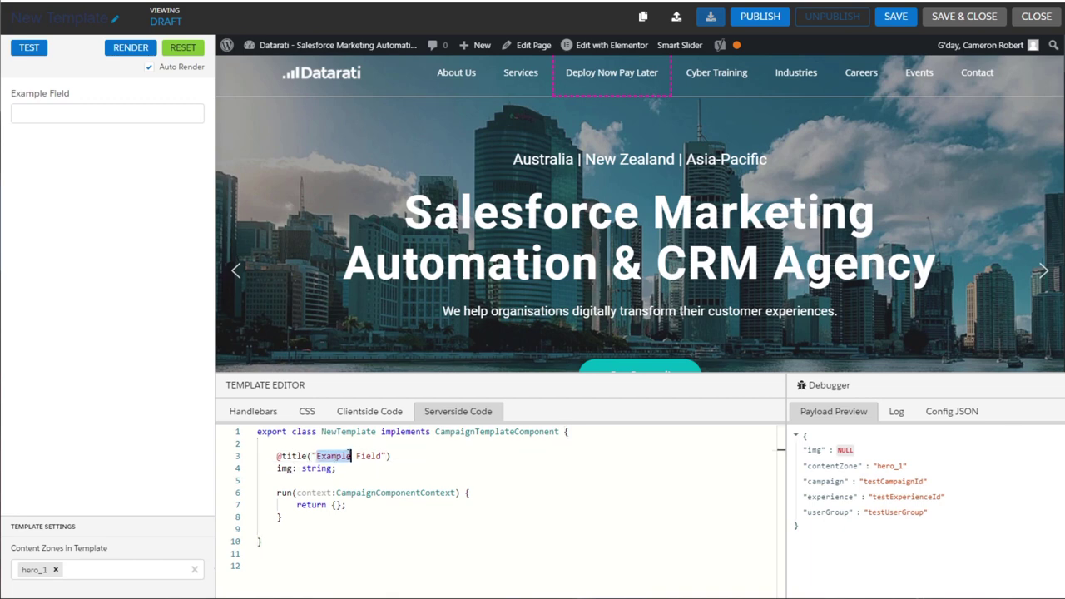
left_click_drag(333, 456, 363, 454)
type("Image URL")
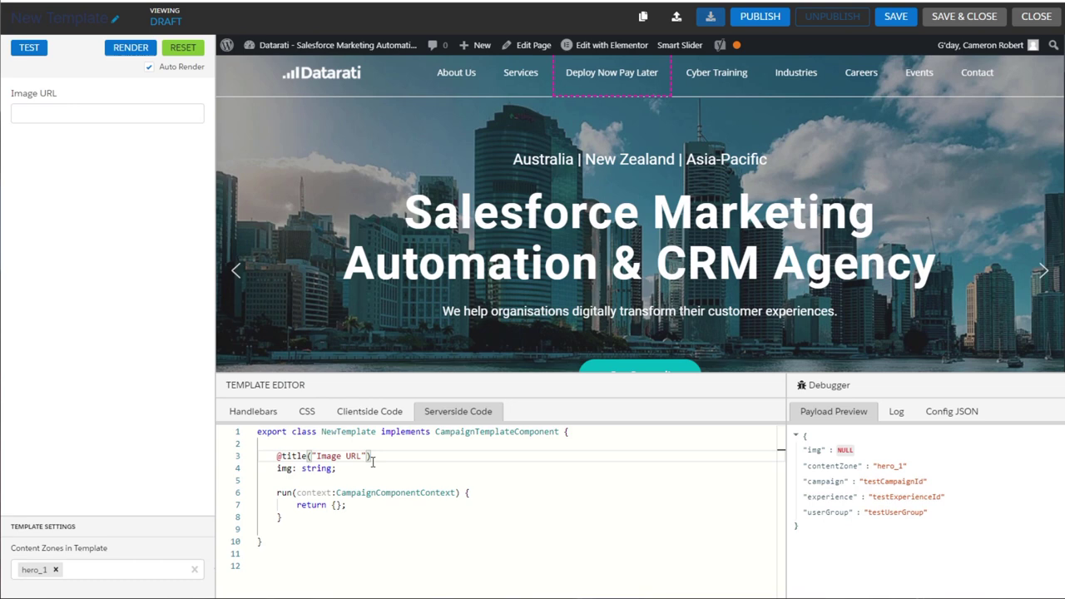
left_click(321, 470)
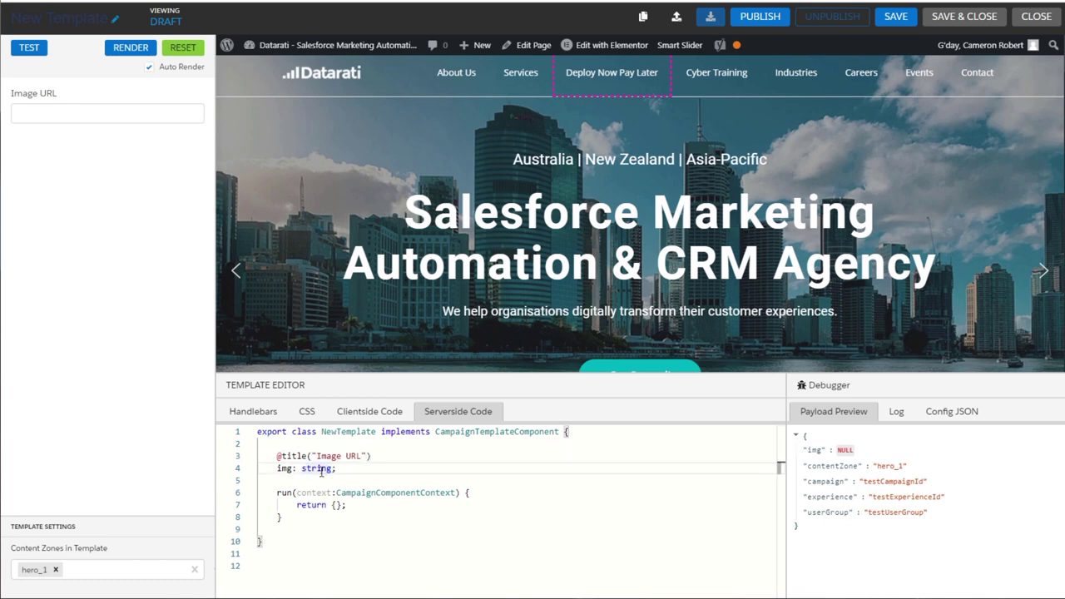
Enter the Brisbane.jpg URL as the test Image URL and use {{img}} in the markup
left_click(250, 410)
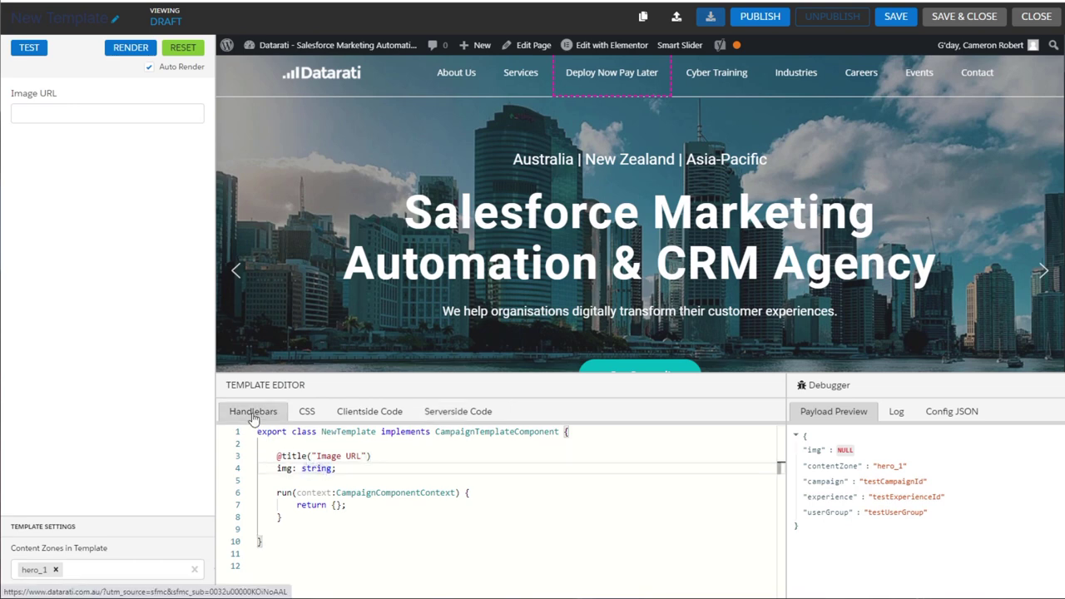
left_click(88, 119)
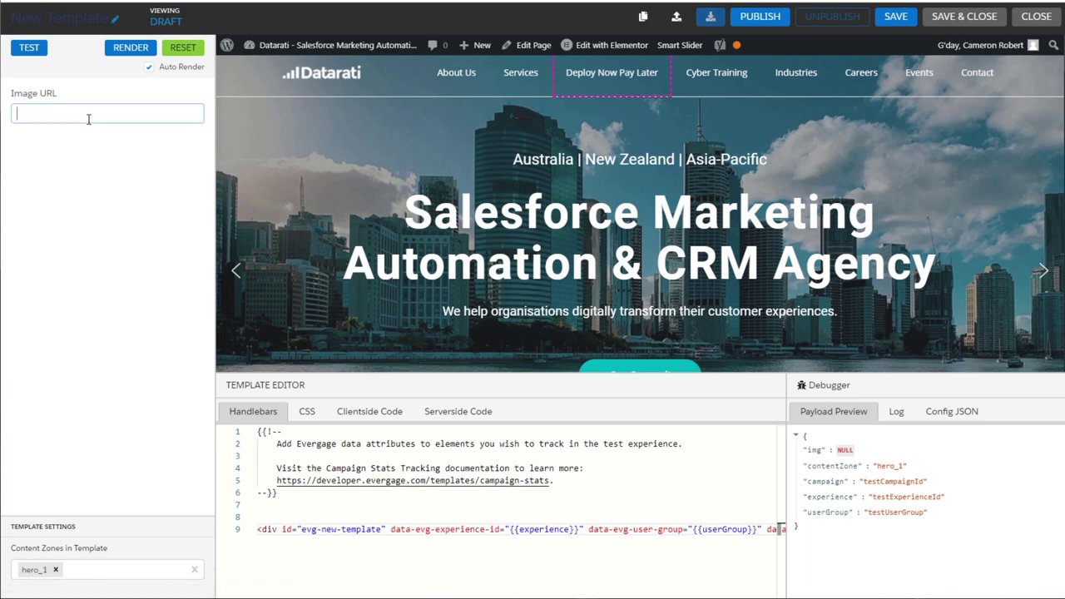
key("ctrl+v")
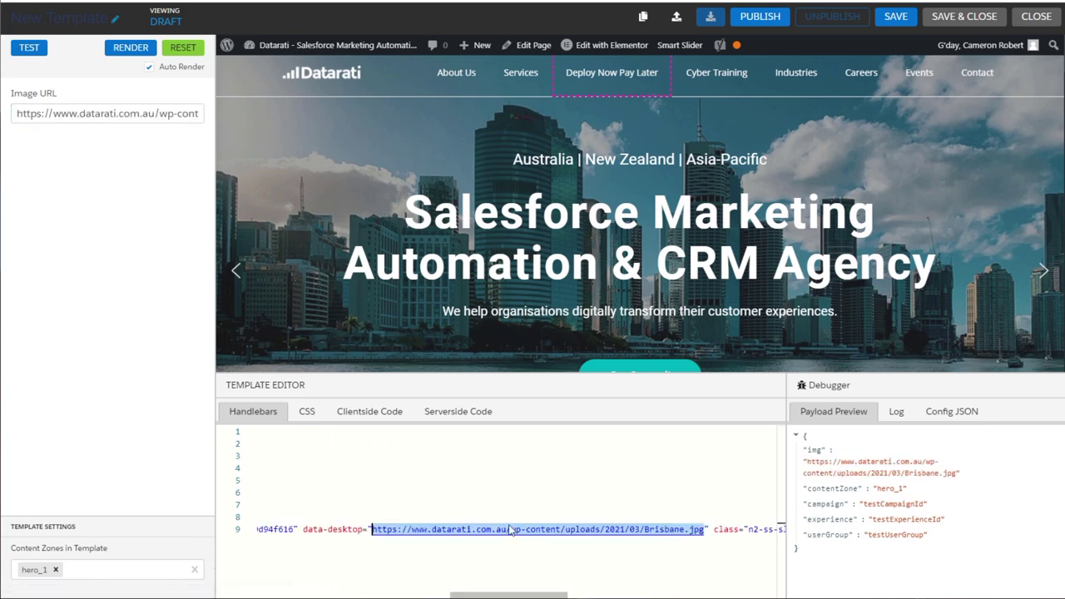
type("{")
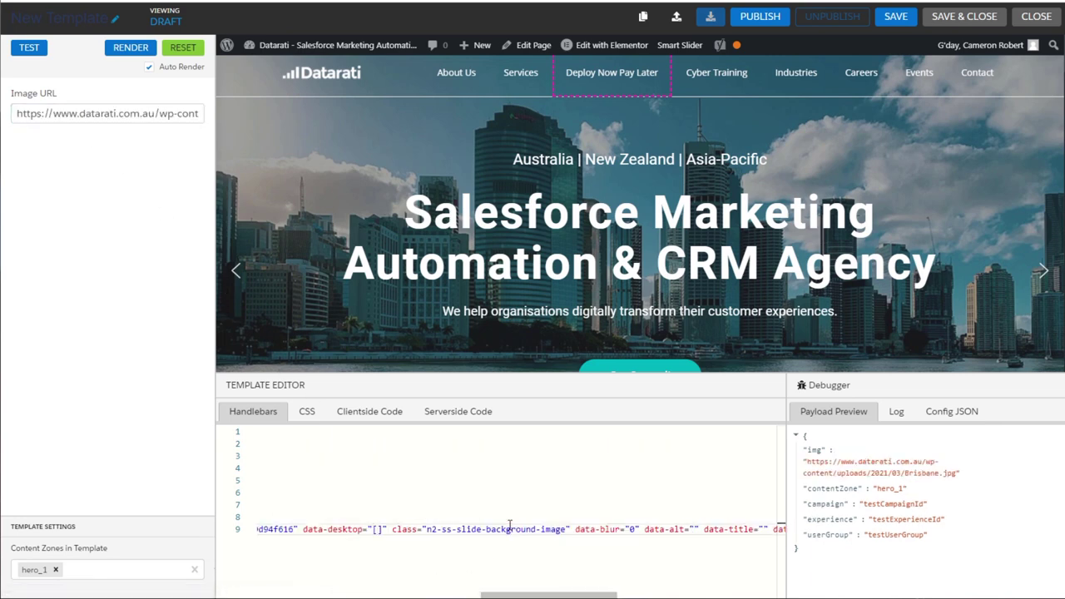
type("{}}")
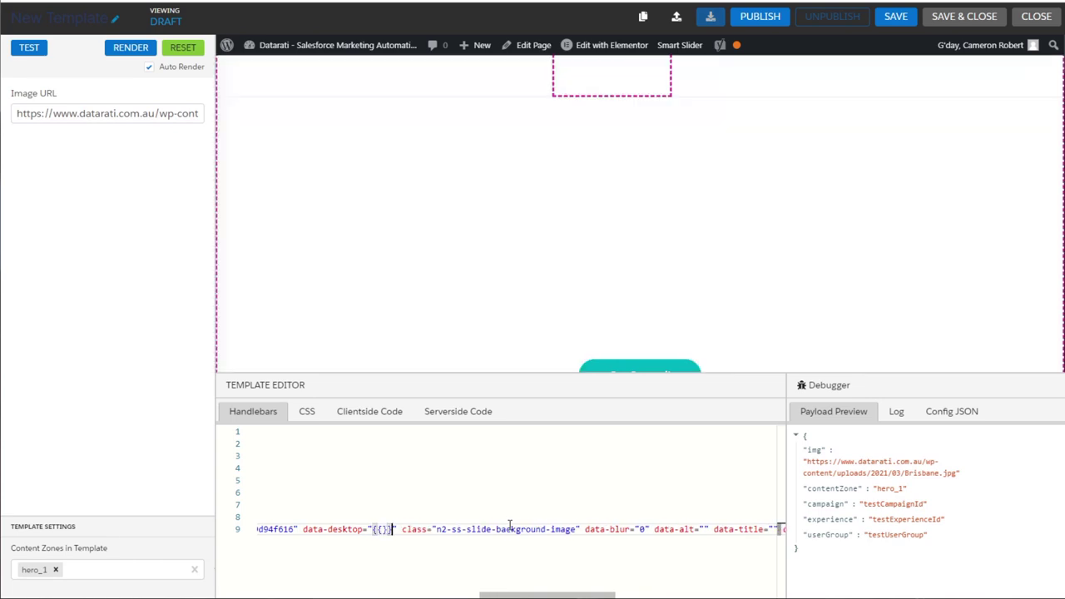
key("Left")
key("Left")
type("img")
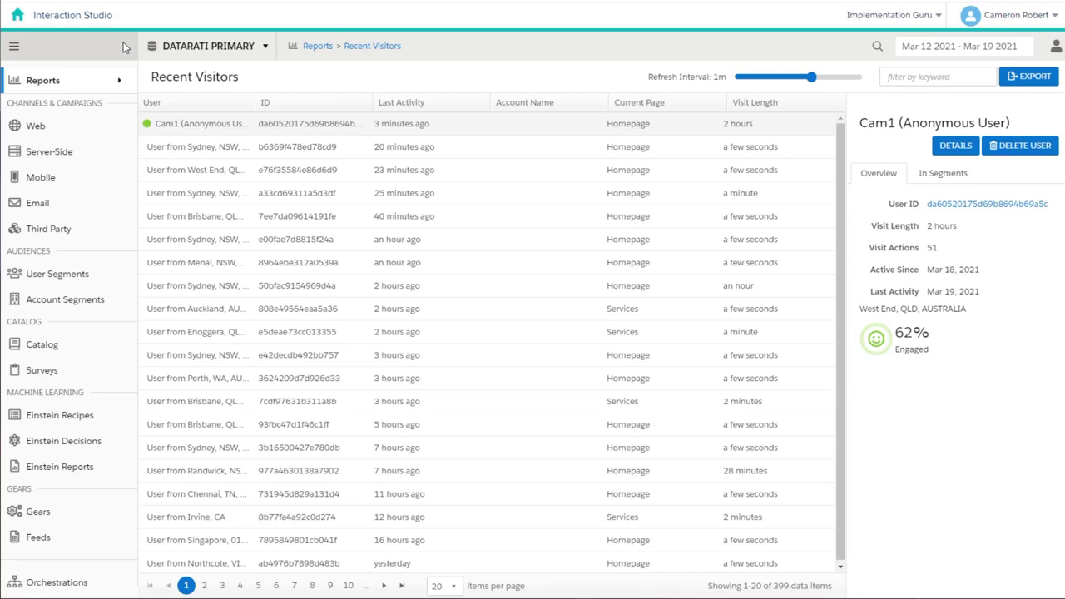
Start a new user segment named Location_Perth
mouse_move(69, 280)
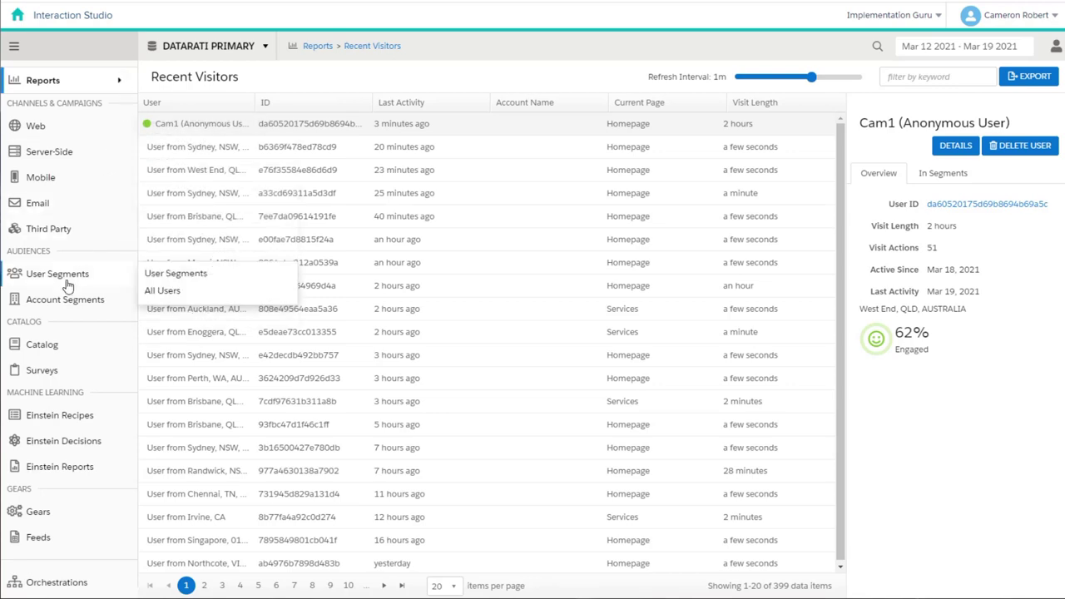
left_click(172, 276)
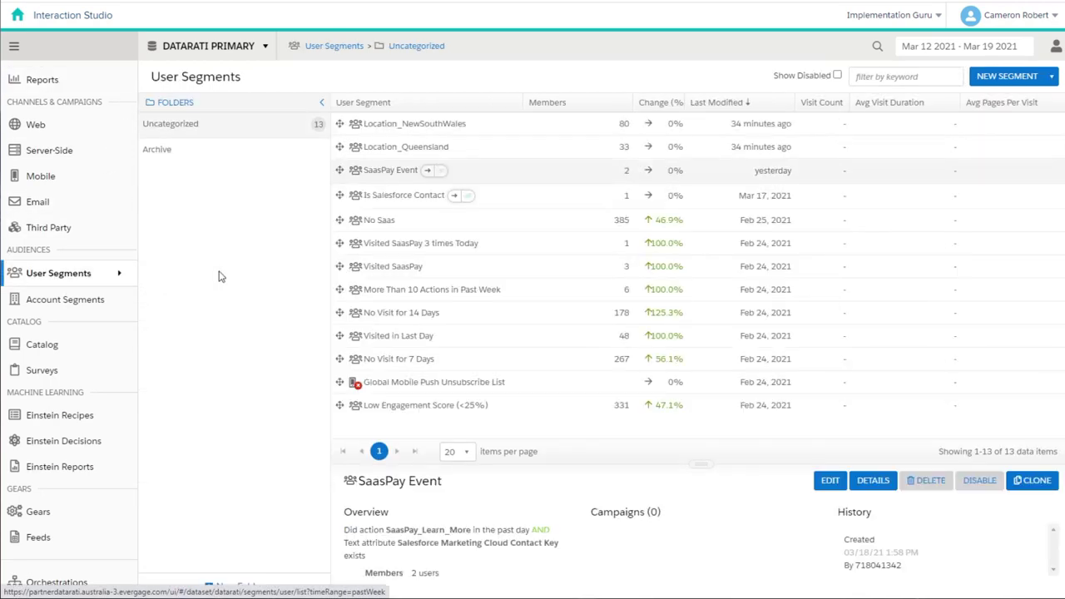
left_click(985, 76)
left_click(413, 150)
type("Locat")
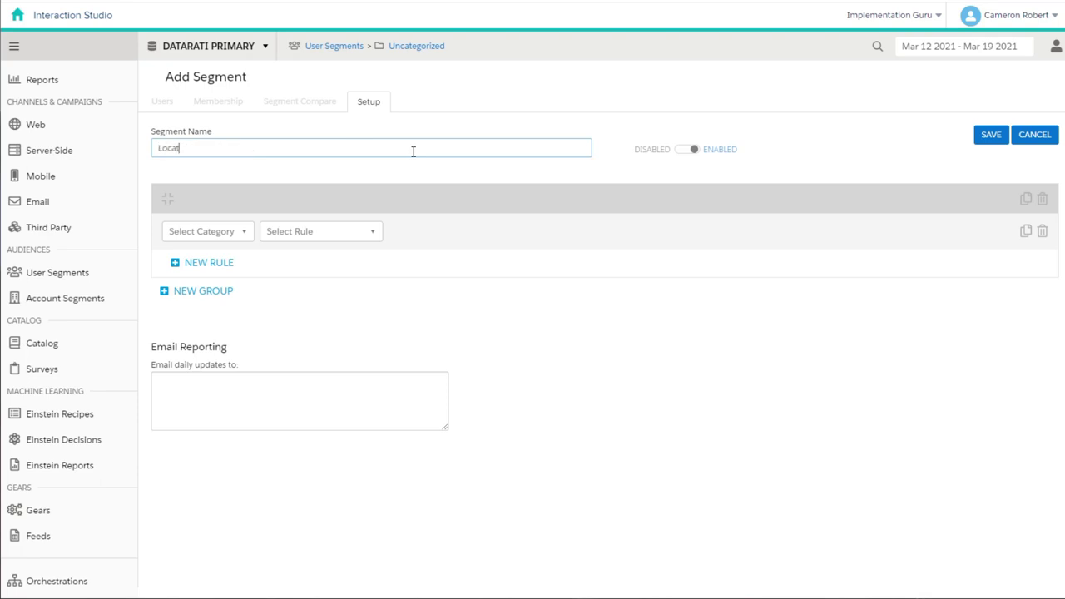
type("ion_Pea")
type("th")
Add the rule Location In state/region is one of Western Australia, AUS, and save the segment
left_click(224, 233)
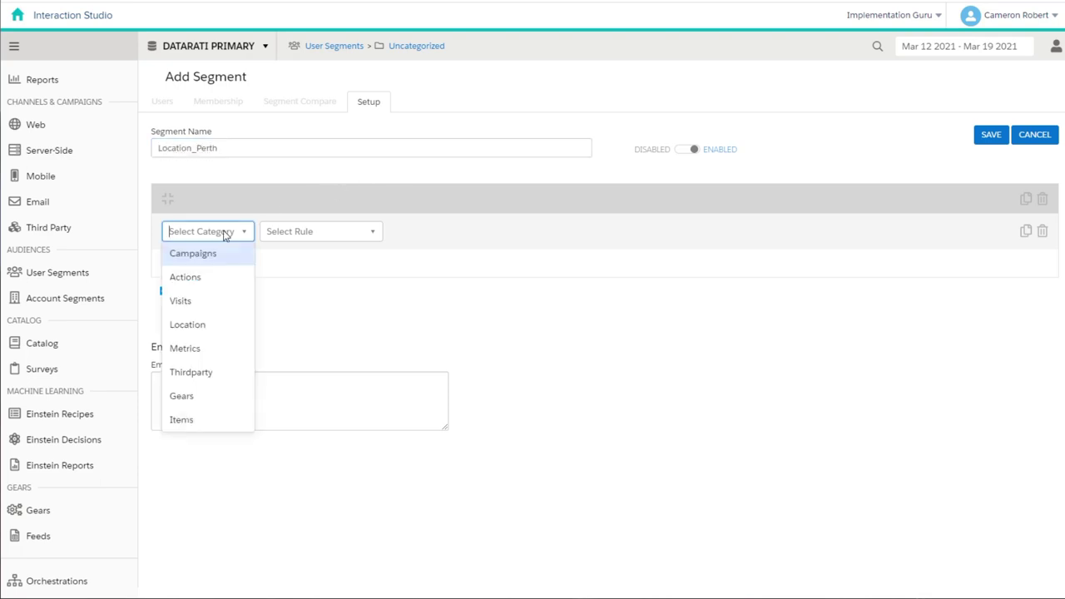
left_click(208, 324)
left_click(328, 233)
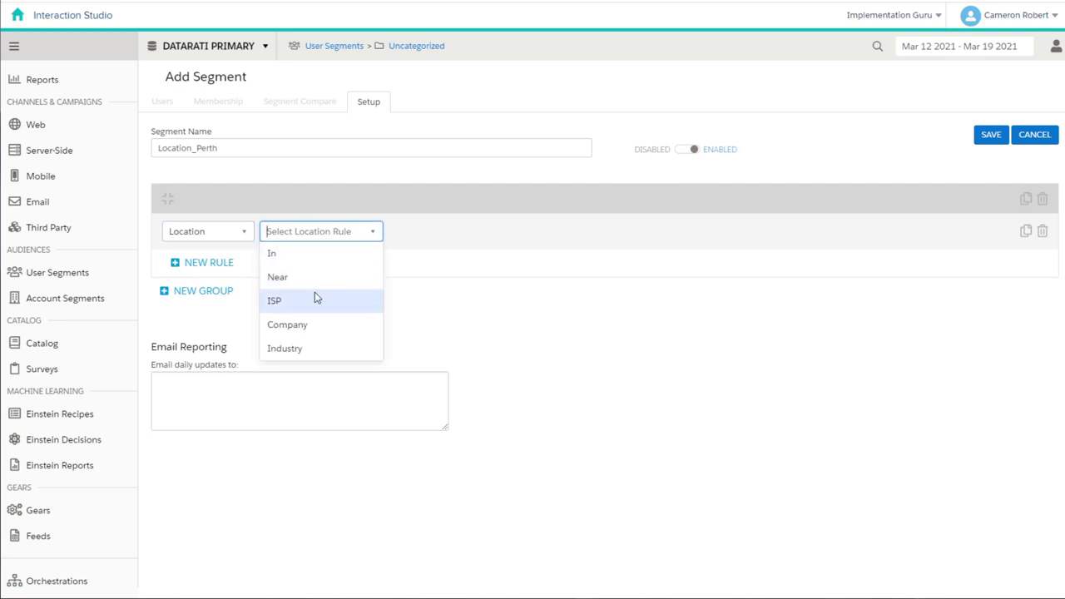
left_click(304, 253)
left_click(463, 234)
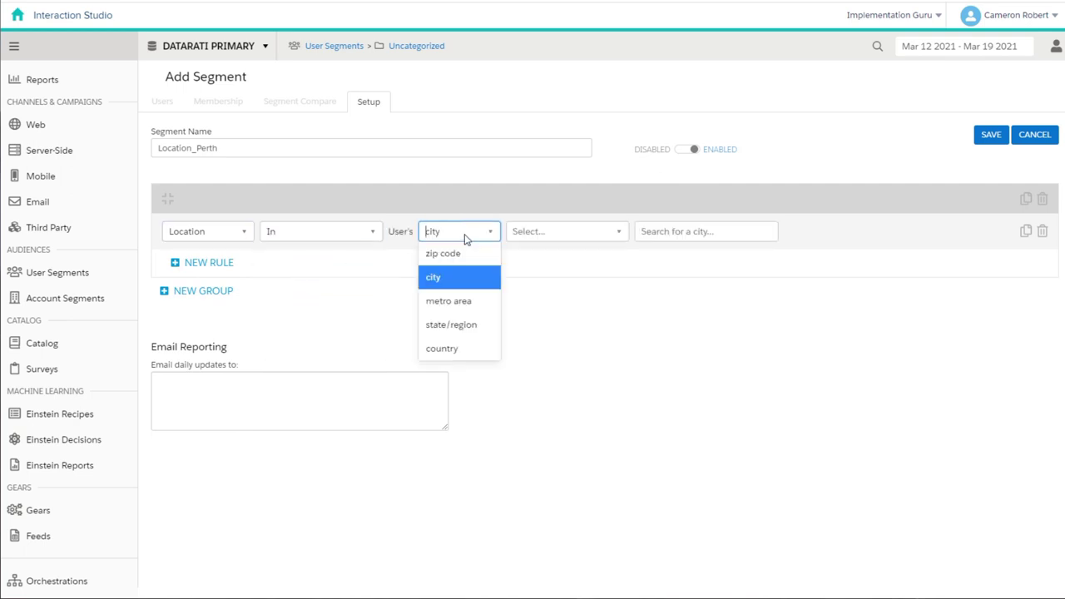
left_click(460, 324)
left_click(586, 236)
left_click(583, 254)
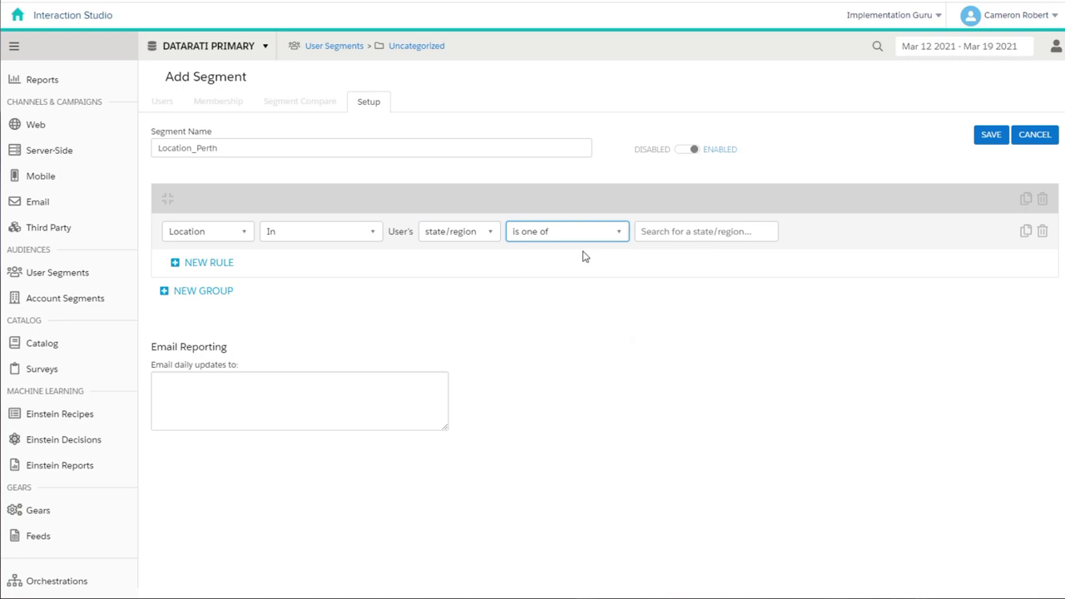
left_click(703, 235)
type("WA")
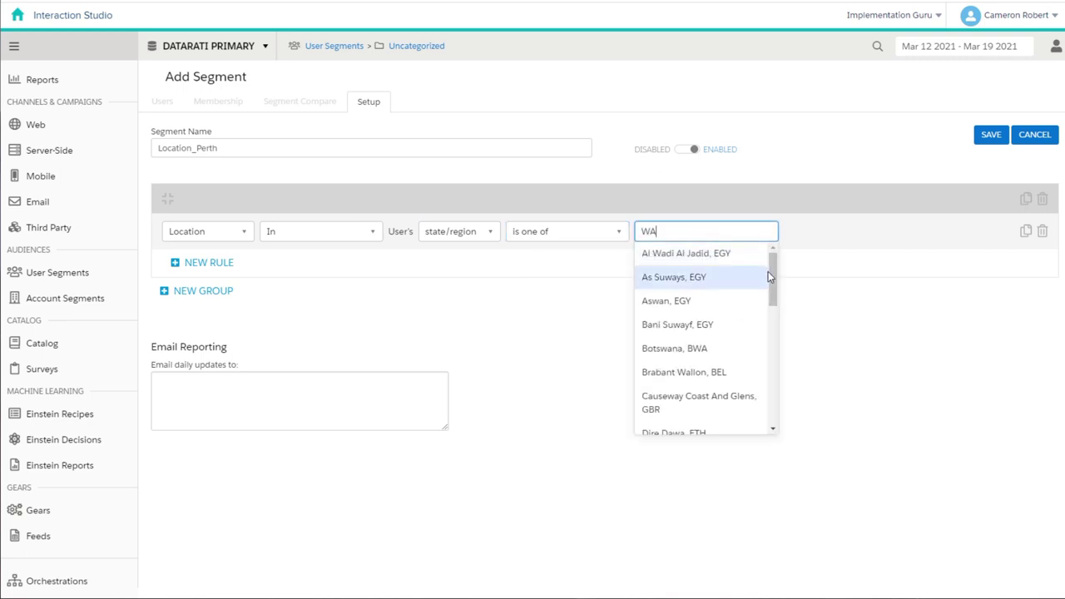
left_click_drag(770, 275, 782, 402)
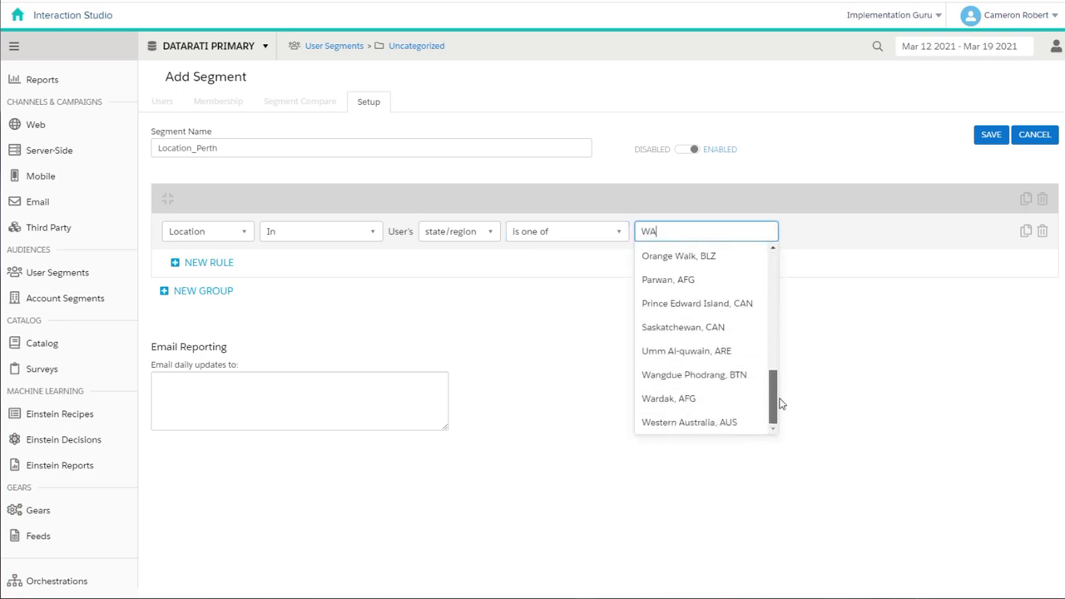
left_click(732, 422)
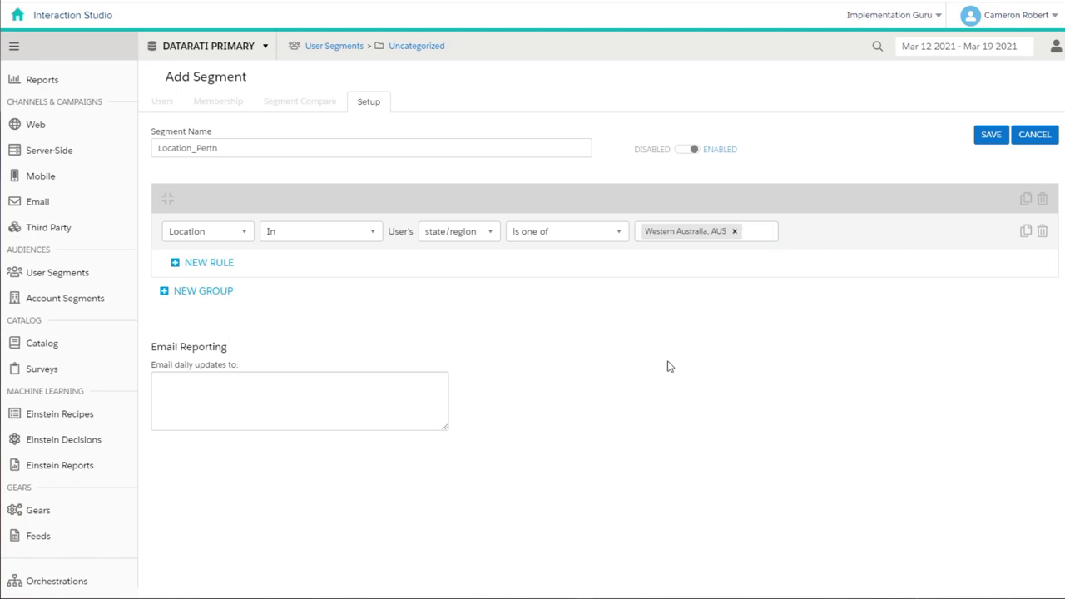
left_click(991, 140)
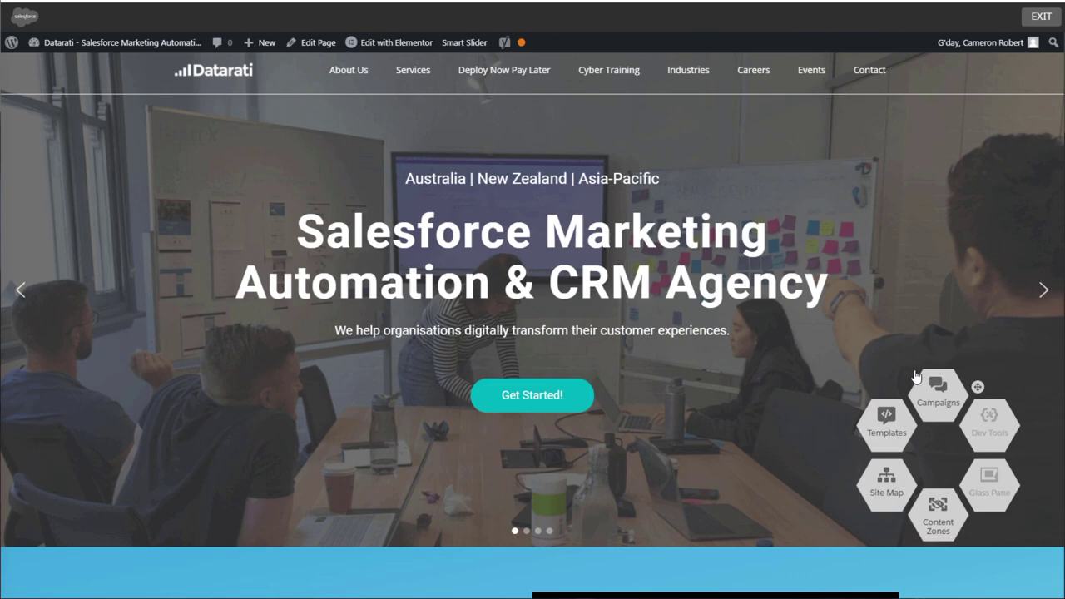
Create a new website campaign and give Experience 1 100% of traffic, Control 0%
left_click(937, 385)
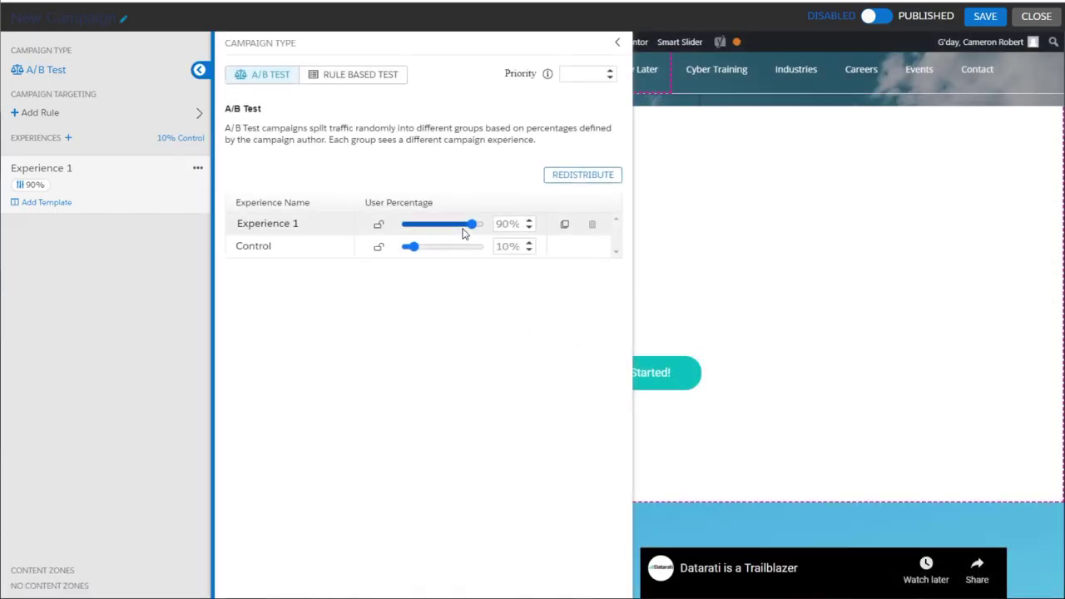
left_click_drag(471, 226, 497, 235)
left_click(497, 230)
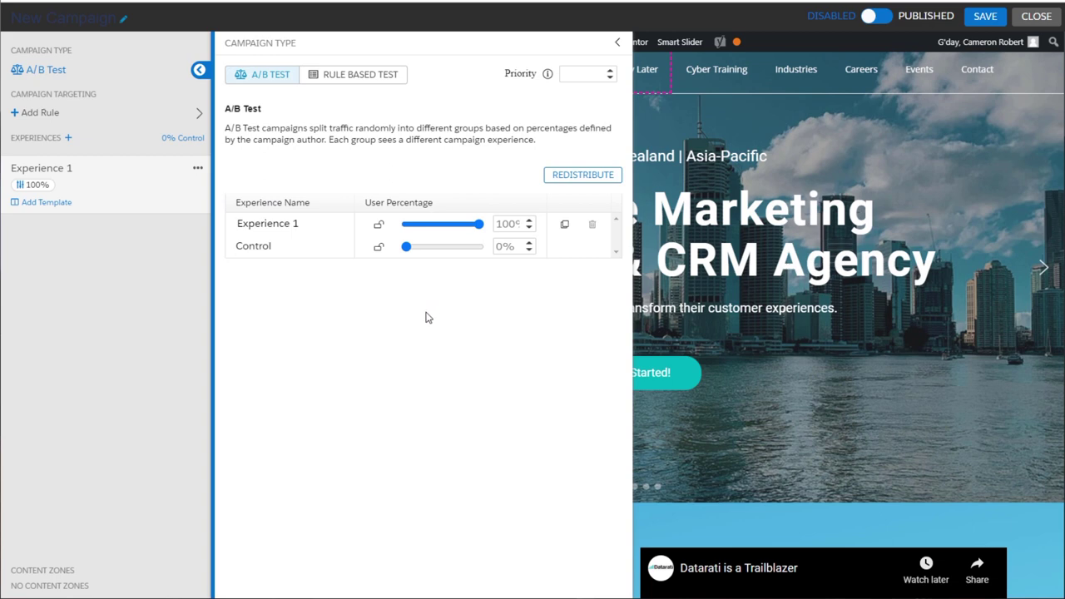
Apply the Hero 1 BG Image template with the Perth.jpg background to Experience 1 and save
left_click(48, 203)
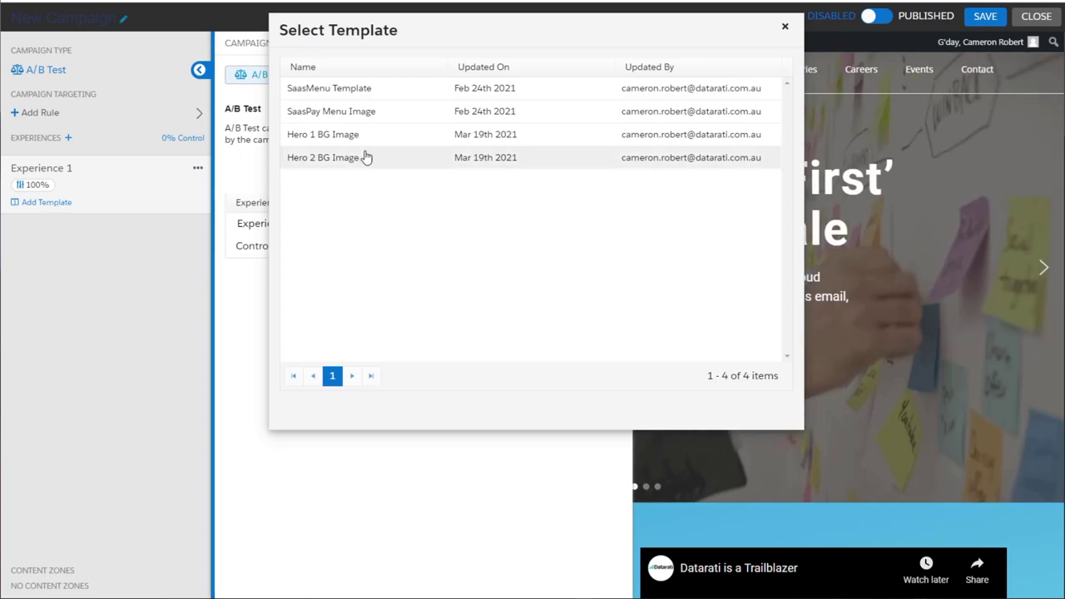
left_click(368, 135)
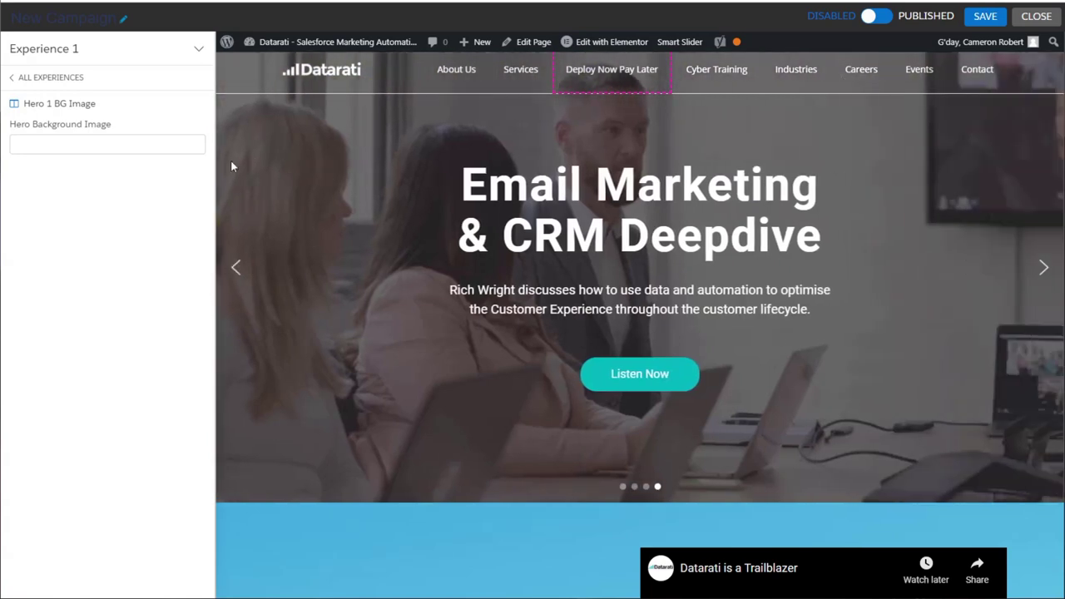
left_click(155, 146)
key("ctrl+v")
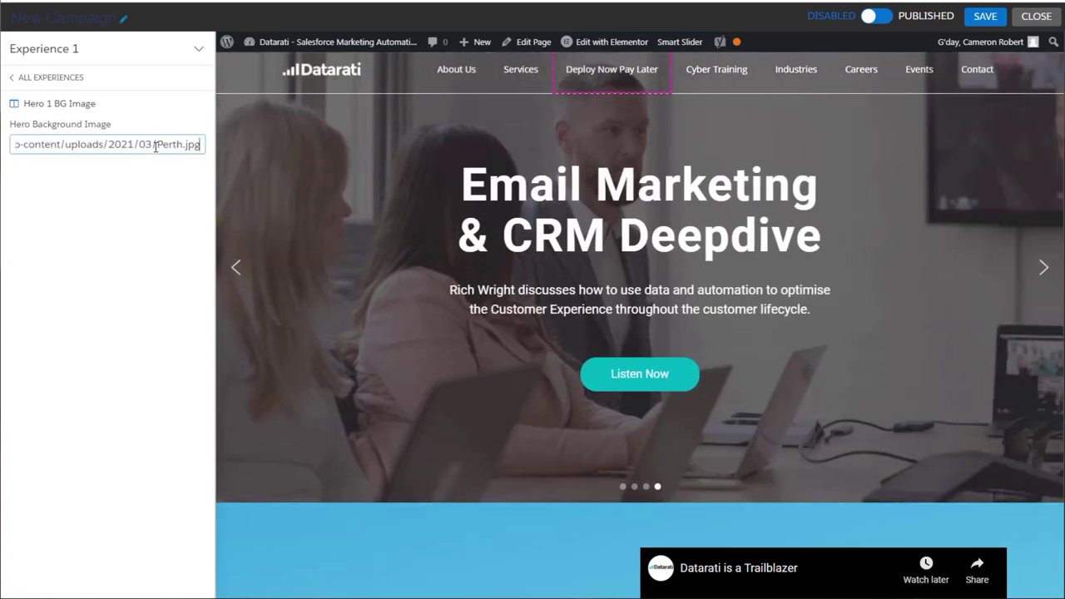
left_click(1040, 272)
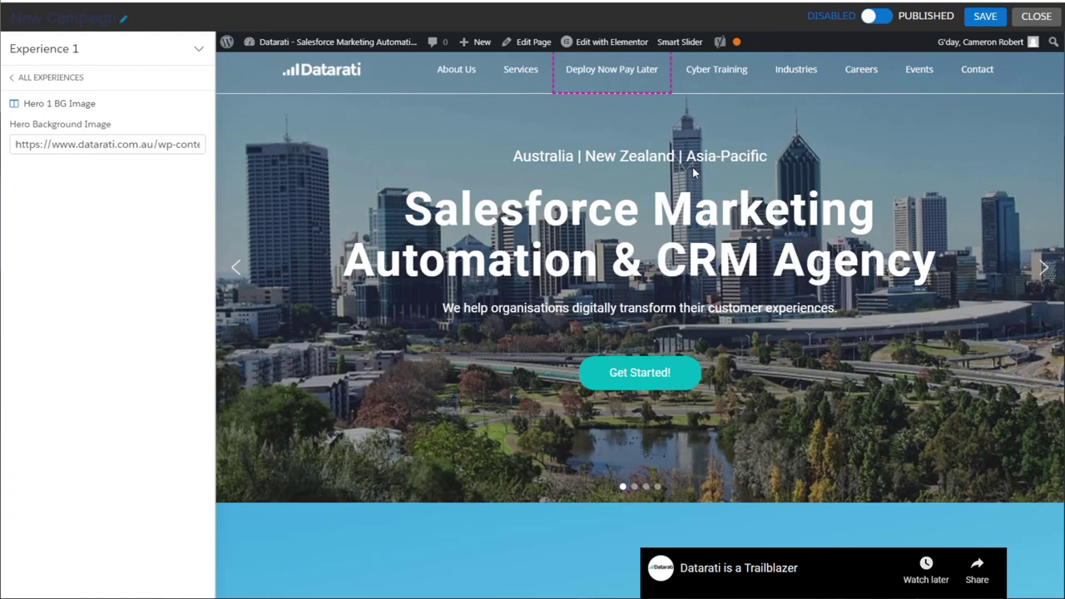
left_click(45, 78)
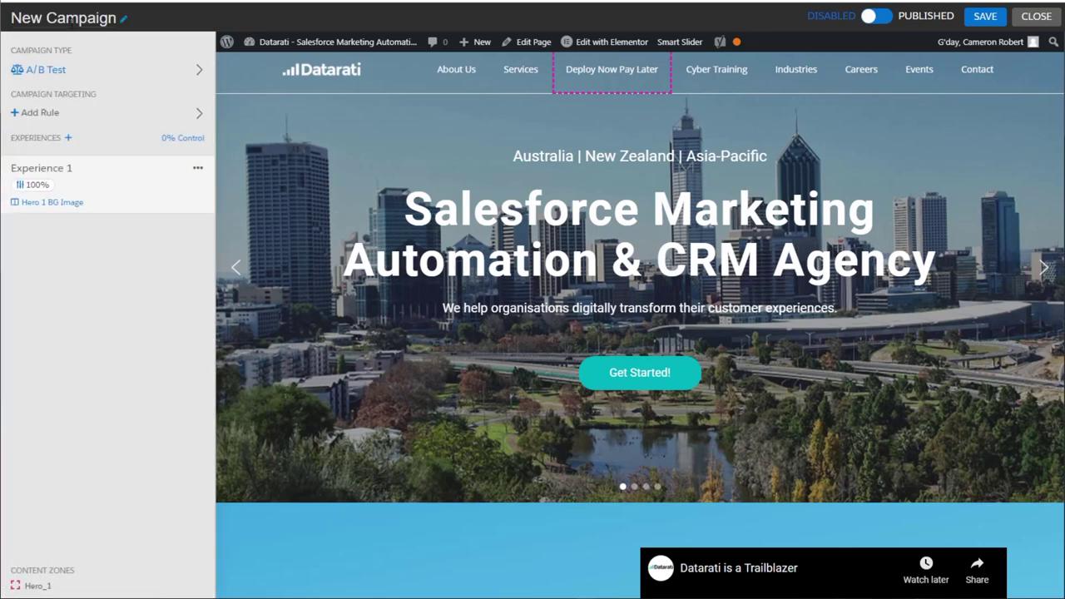
left_click(967, 17)
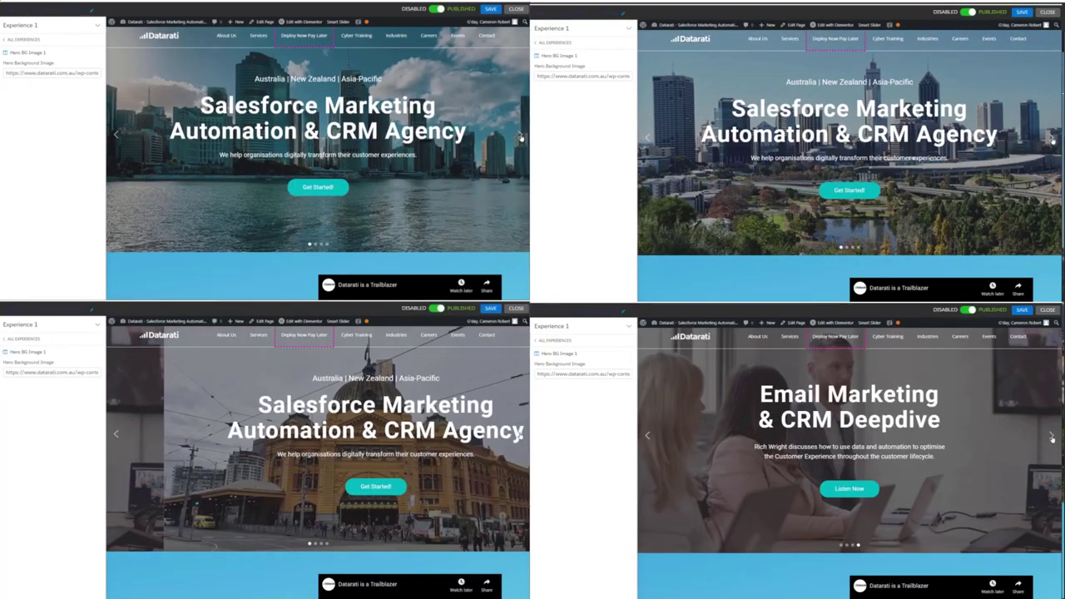
Advance the bottom-right campaign preview's hero slider to the next slide
left_click(1052, 437)
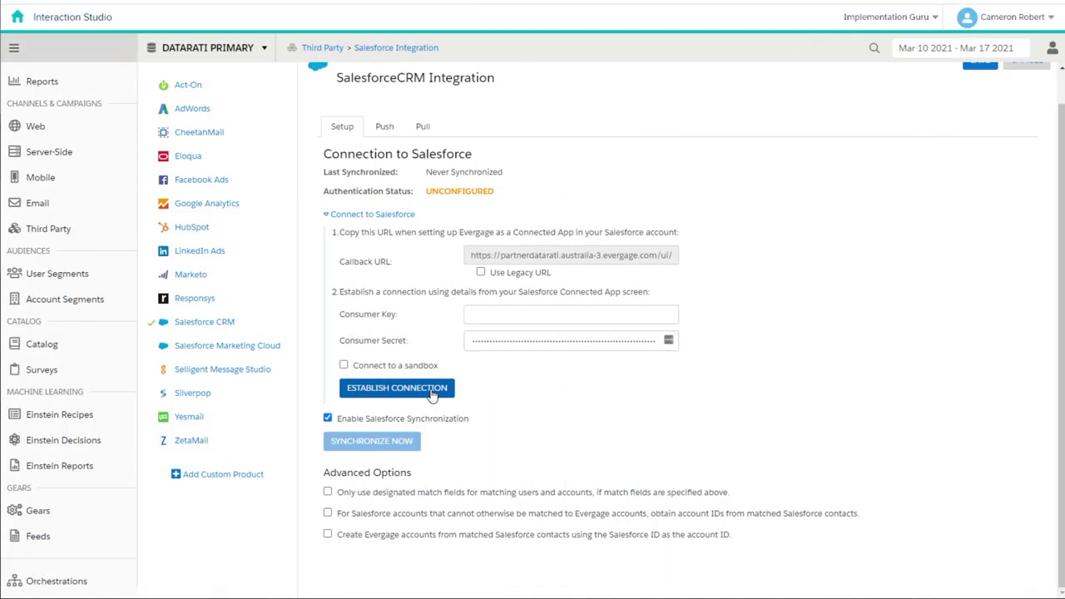
Establish and allow the Salesforce CRM connection, then open the Marketing Cloud integration settings
left_click(432, 394)
left_click(600, 330)
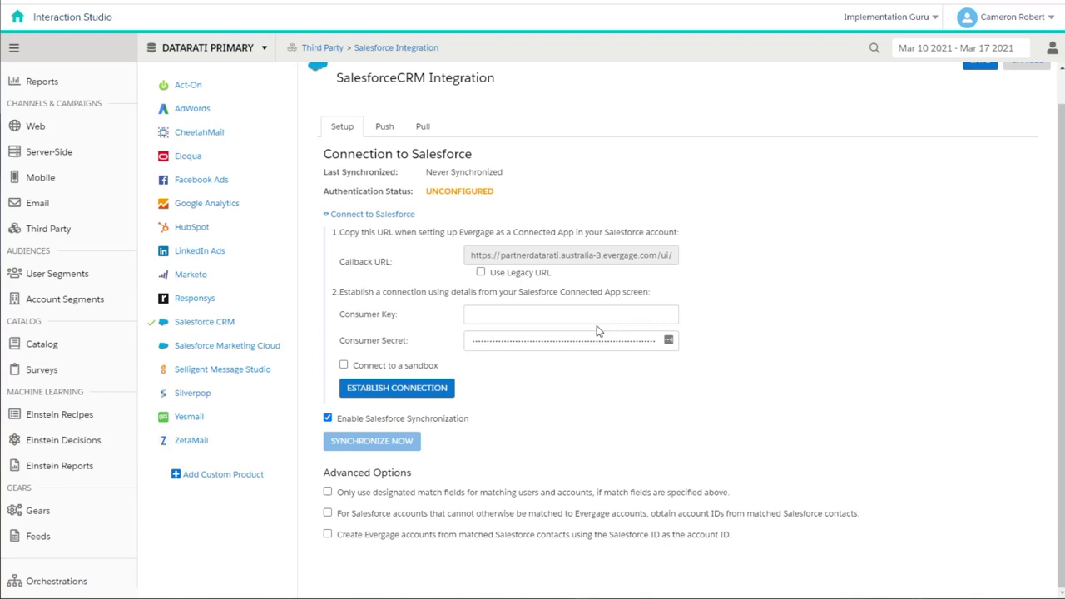
left_click(227, 346)
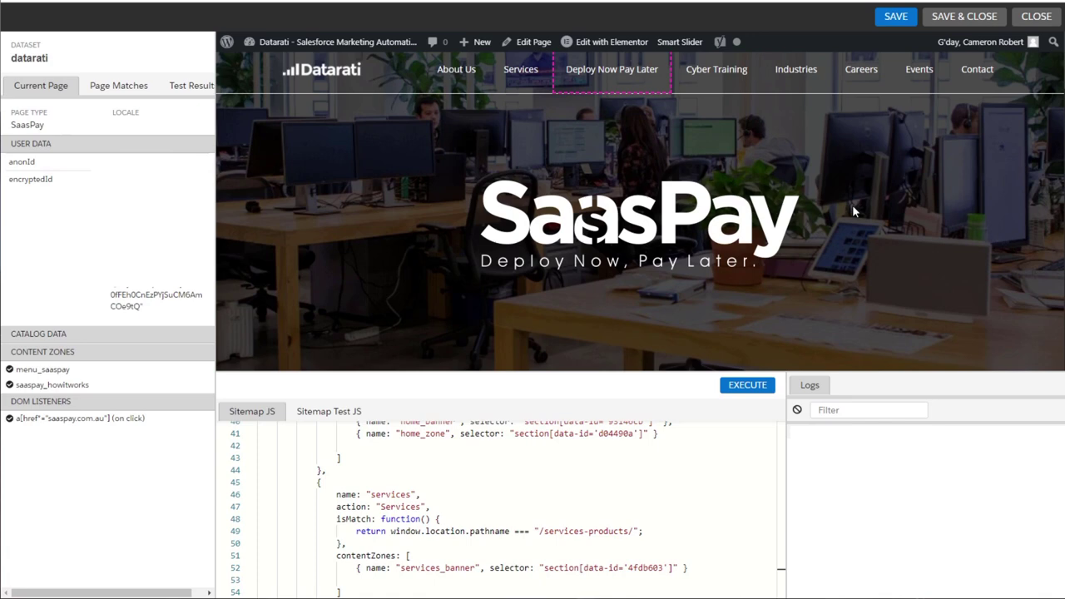
Paste a click listener for saaspay.com.au links that sends a 'Saaspay Event' action
scroll(854, 211, "down", 10)
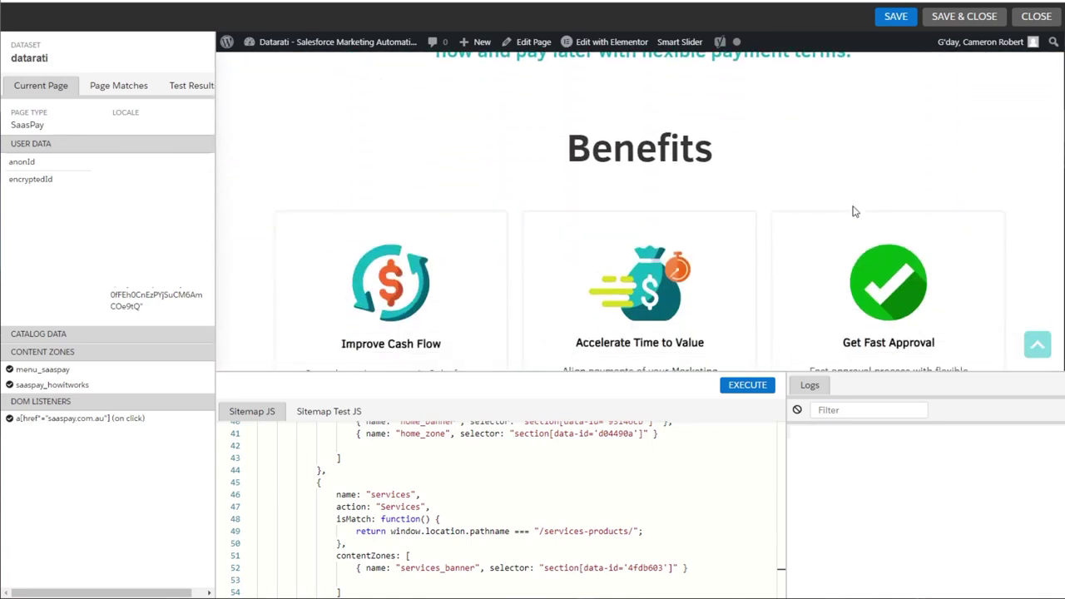
scroll(854, 212, "down", 8)
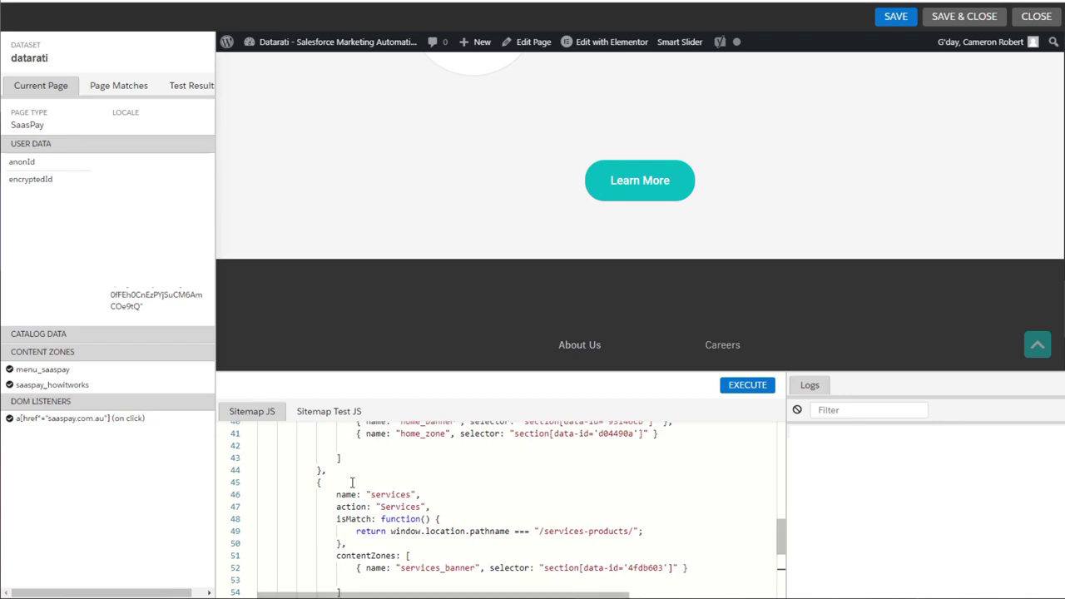
scroll(389, 521, "down", 1)
scroll(389, 521, "down", 4)
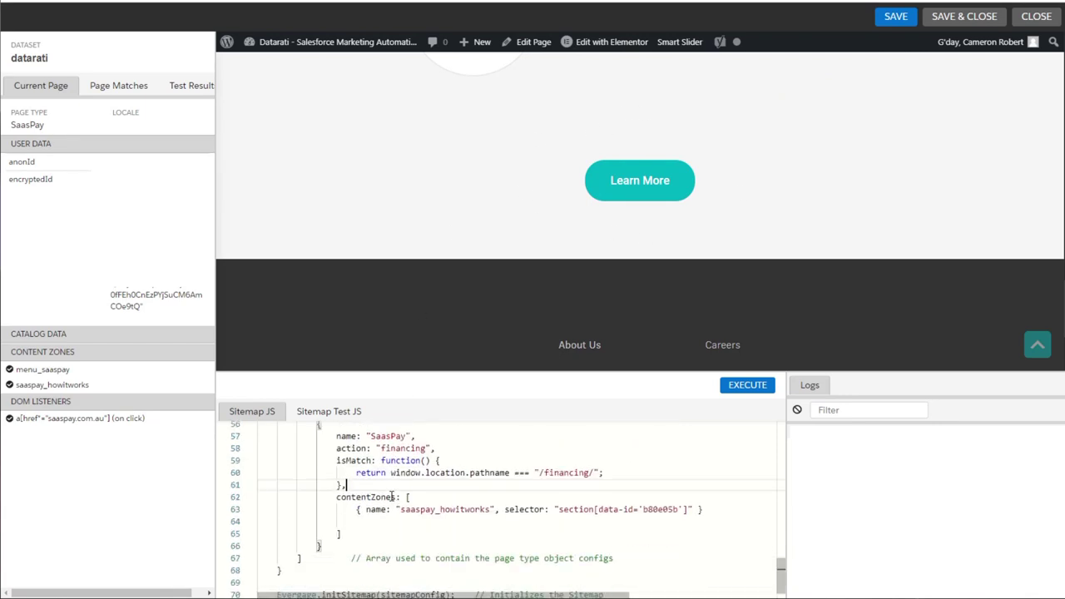
type("listeners: [     Evergage.listener(\"click\", 'a[href*=\"\"]', (event) => {         Evergage.sendEvent({             action: \"name\"         });     }) ],")
left_click(540, 510)
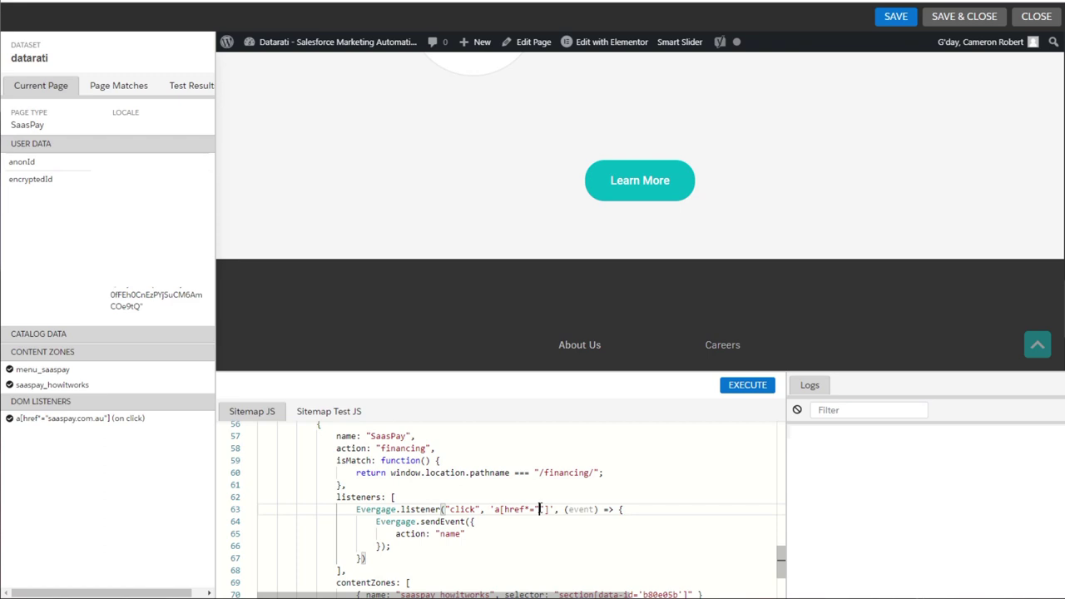
type("saaspay.com.au")
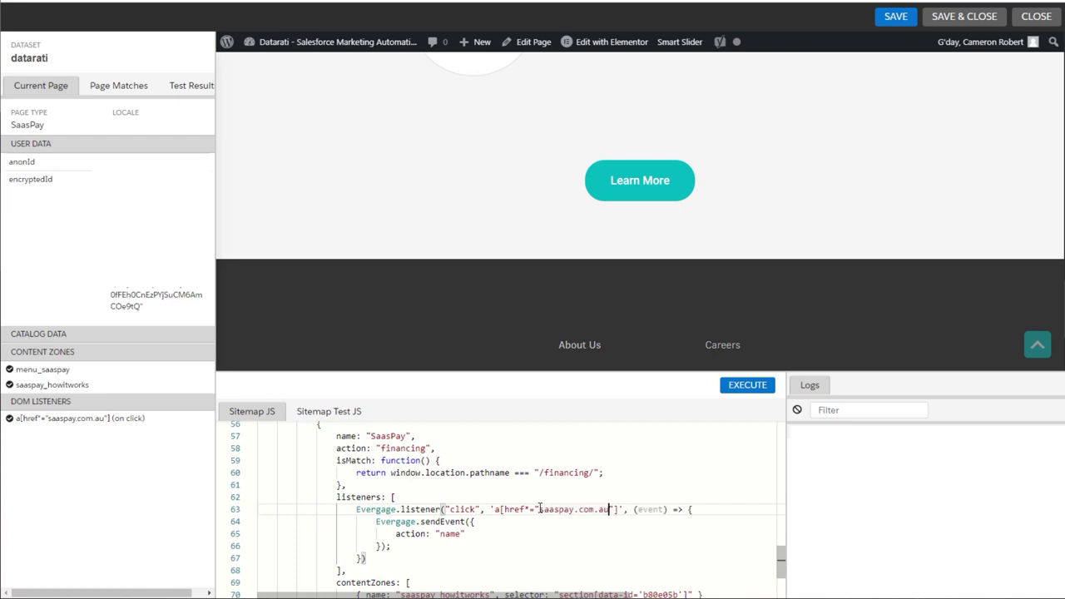
double_click(450, 534)
type("Saaspa")
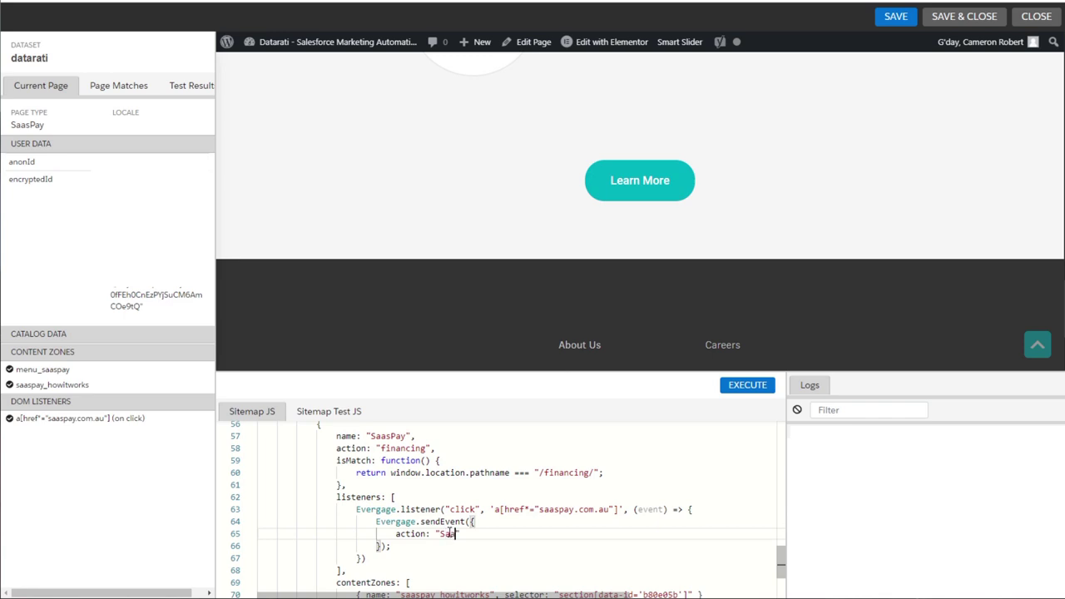
type("y Event\"")
left_click(454, 533)
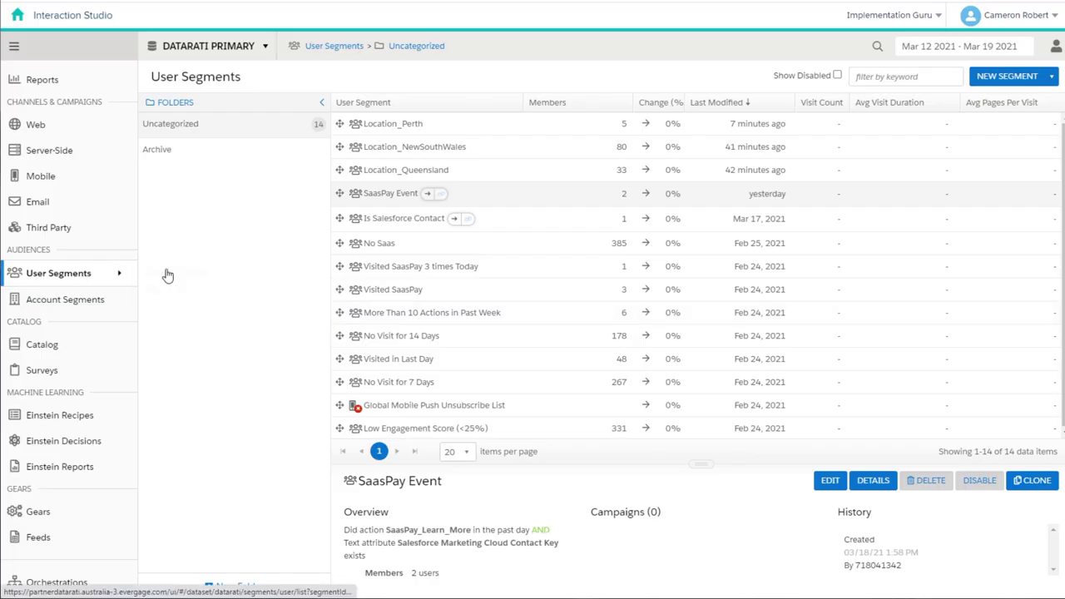
Create the 'Saaspay Click' segment with an Action Recency rule requiring SaasPay_Learn_More
left_click(1007, 76)
left_click(434, 148)
type("S")
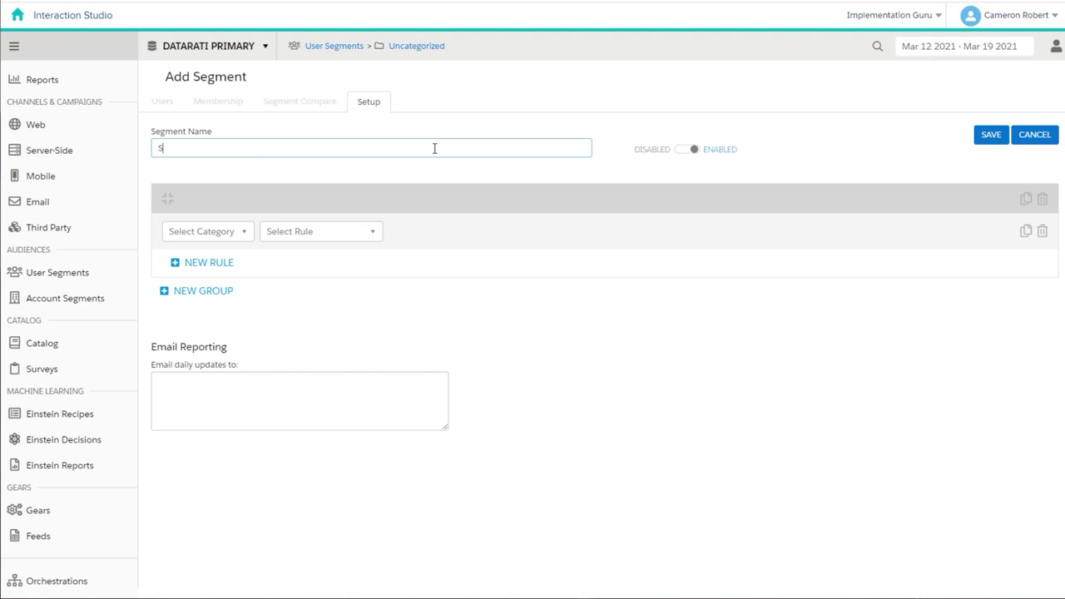
type("aaspay Click")
left_click(204, 231)
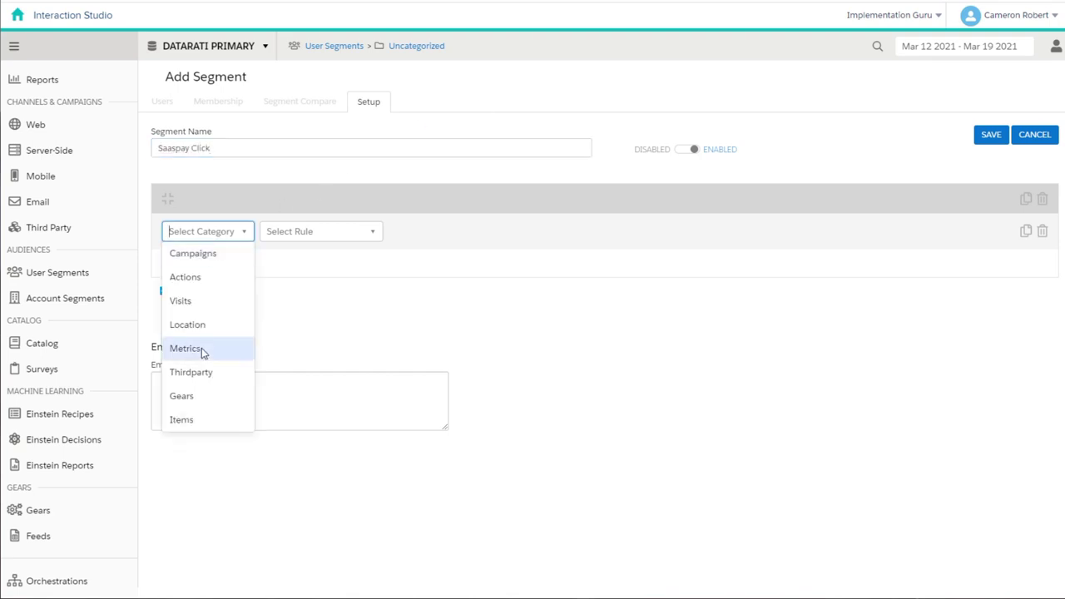
left_click(192, 276)
left_click(326, 233)
left_click(298, 300)
left_click(566, 233)
left_click(547, 276)
type("sa")
left_click(690, 250)
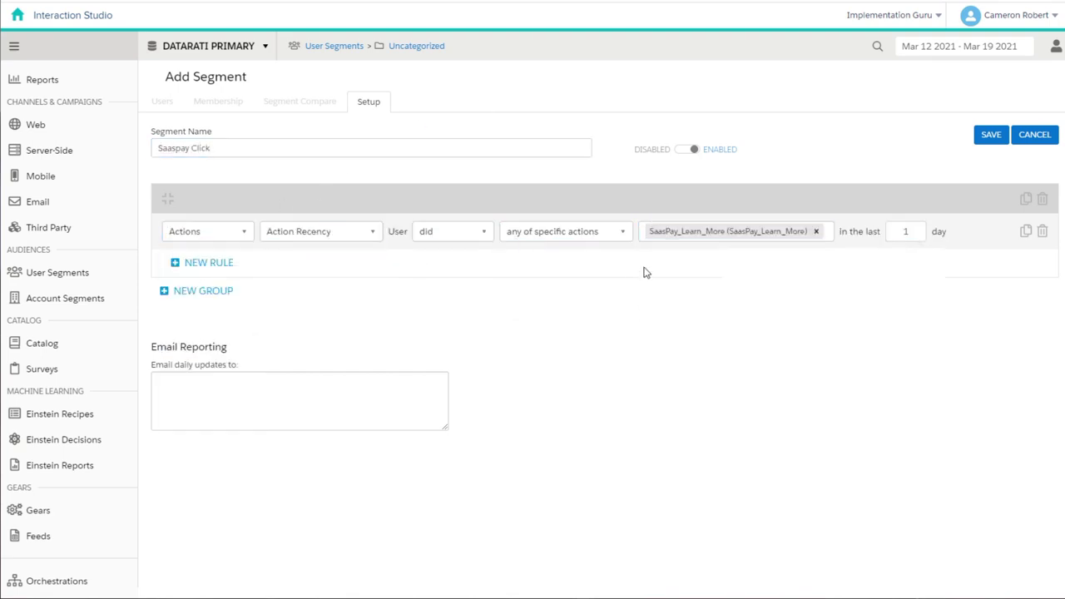
Add a Metrics Text Attribute rule requiring the Marketing Cloud attribute to exist
left_click(207, 262)
left_click(208, 284)
left_click(191, 416)
left_click(321, 283)
scroll(305, 333, "down", 2)
left_click(305, 352)
left_click(454, 284)
scroll(454, 391, "down", 3)
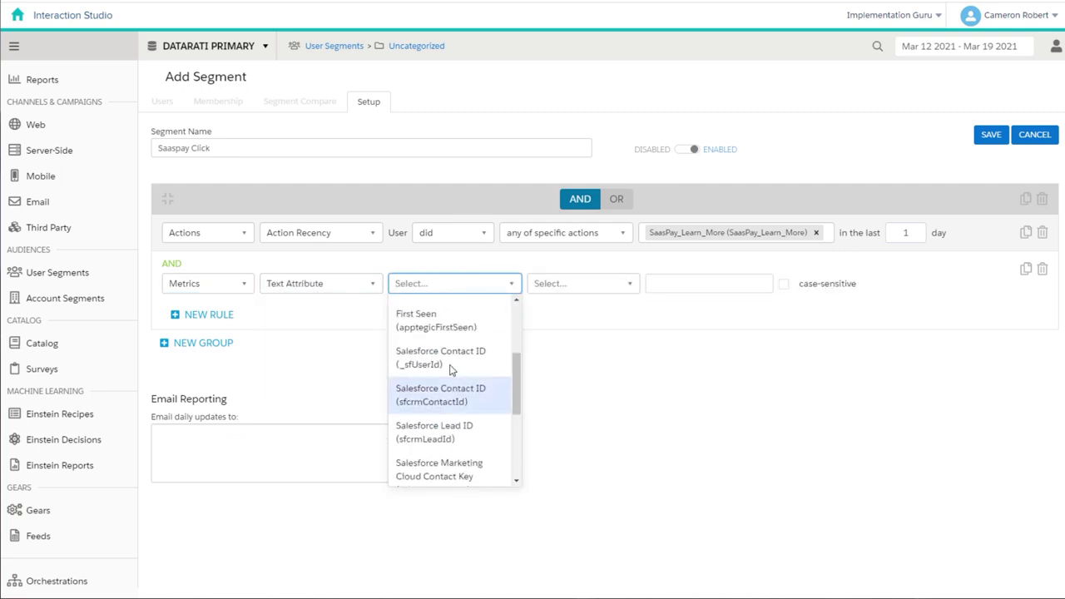
left_click(474, 424)
left_click(583, 283)
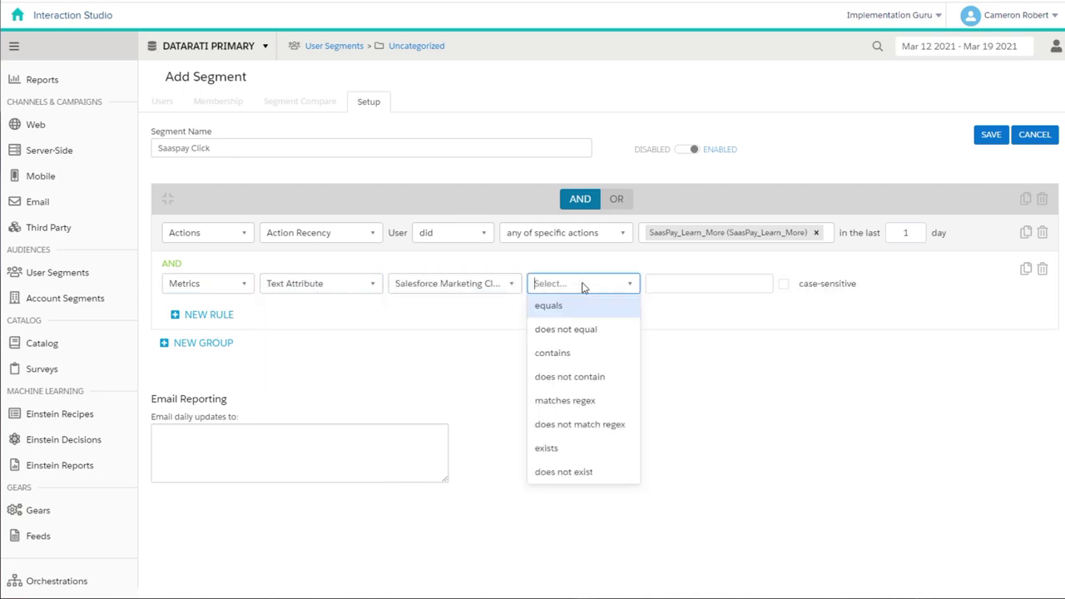
left_click(563, 449)
left_click(596, 406)
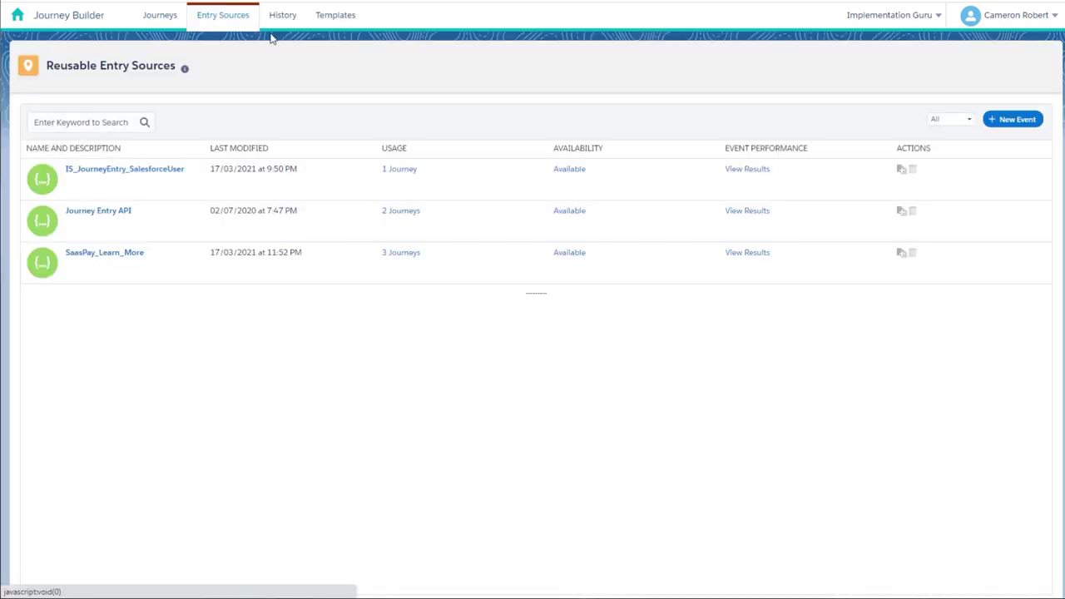
Start a new API Event entry source and name it IS_SaasPay
left_click(1013, 119)
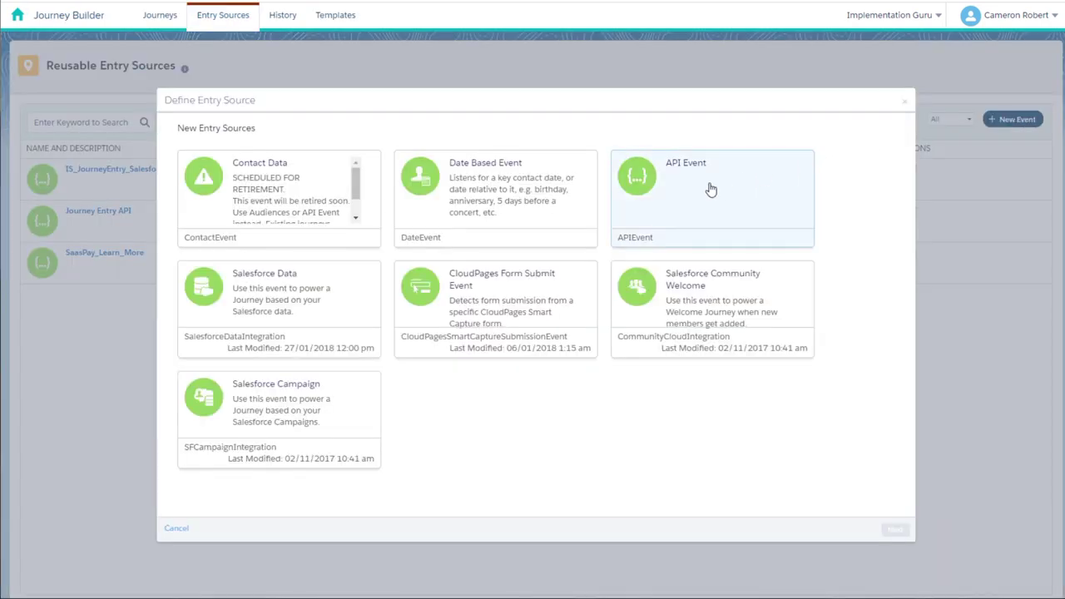
left_click(712, 190)
left_click(891, 526)
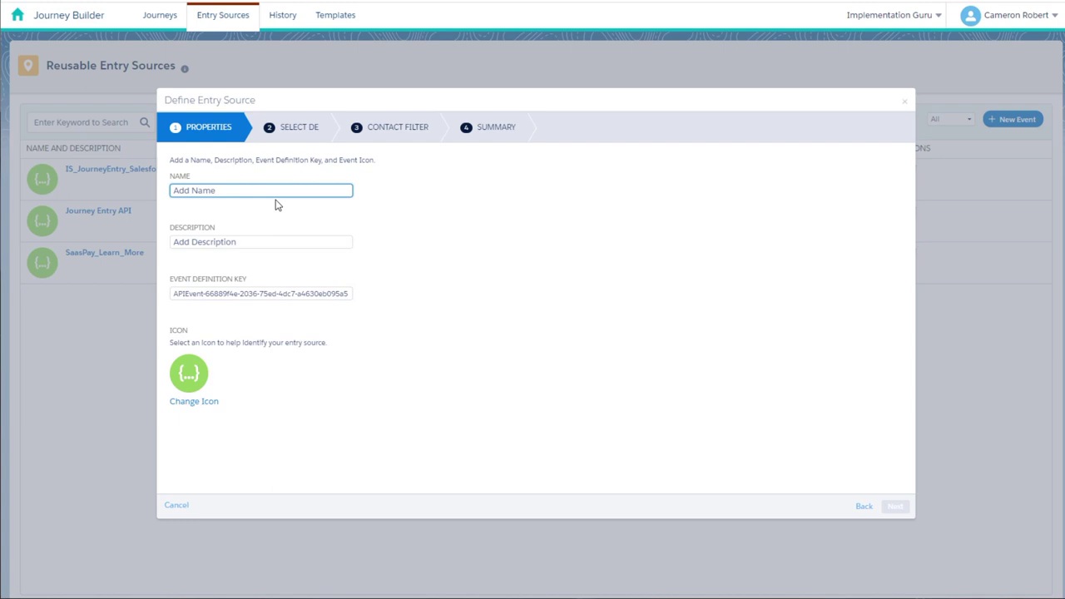
type("IS_Saa")
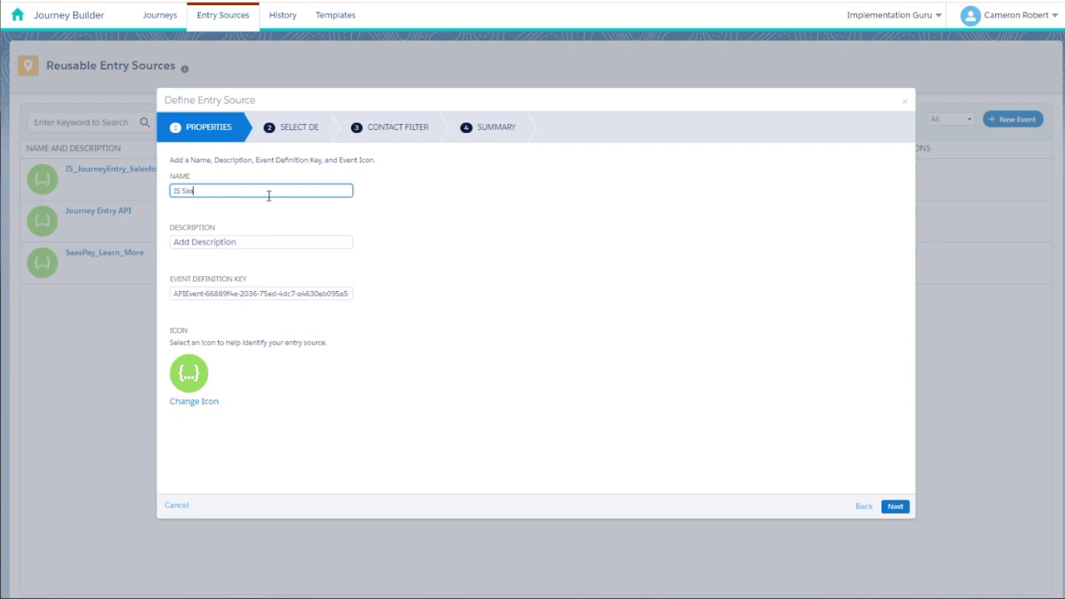
type("sPay")
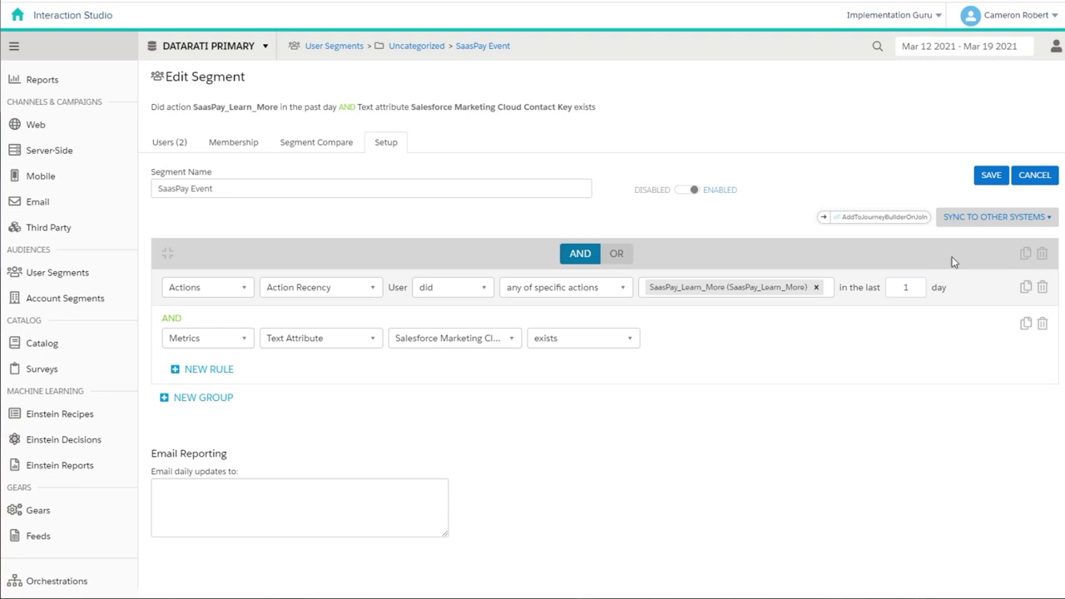
Sync the segment to the SaasPay_Learn_More journey event with emailAddress as the email field
left_click(995, 217)
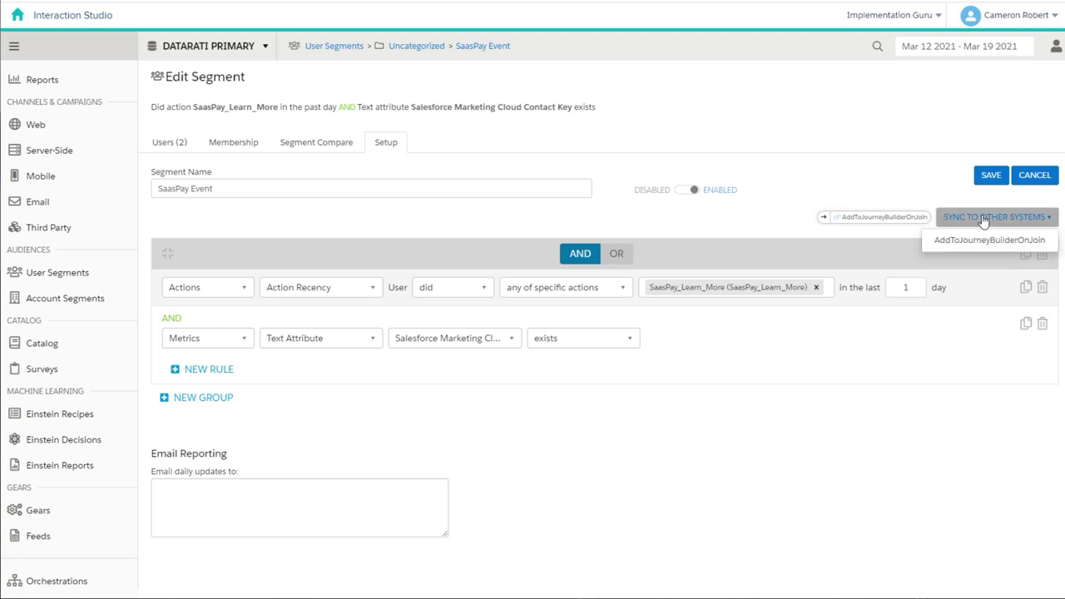
left_click(995, 245)
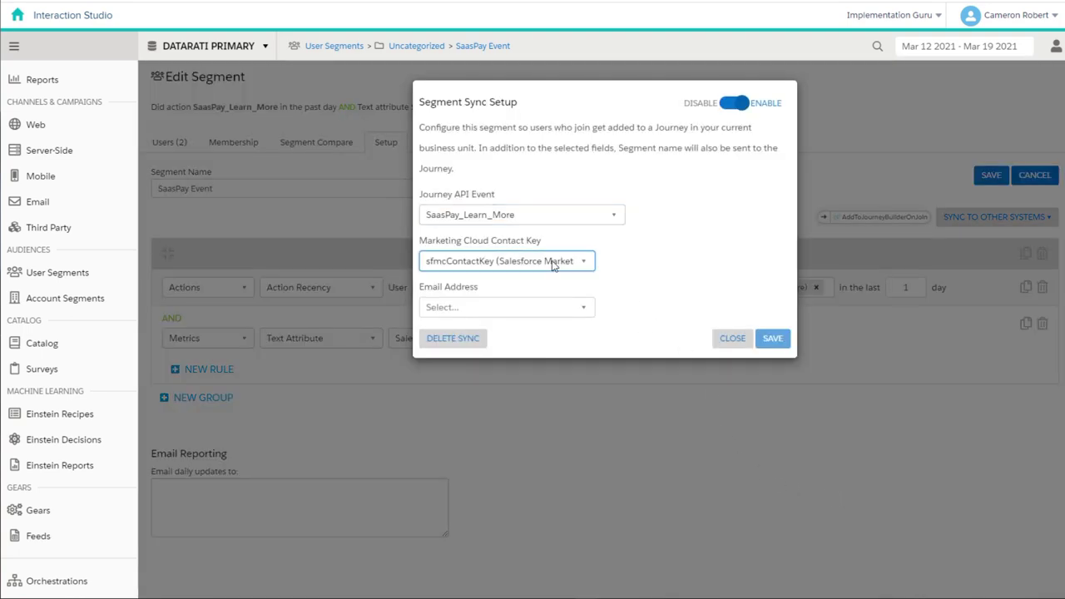
left_click(574, 307)
left_click(511, 372)
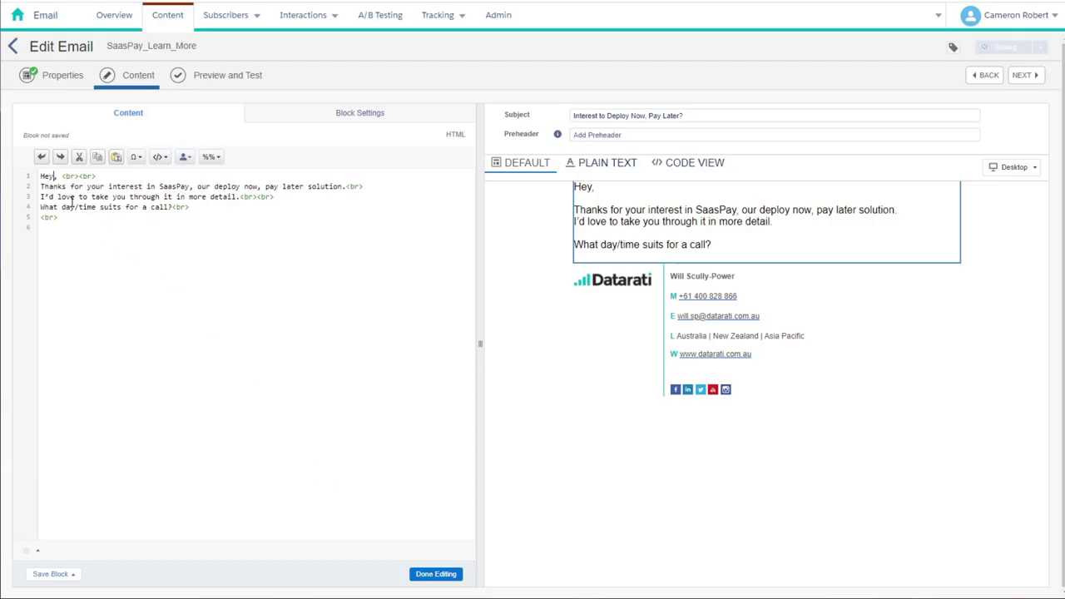
Insert %%firstname%% into the greeting, finish the HTML block, and place an API Event entry
type("%%firstname%%")
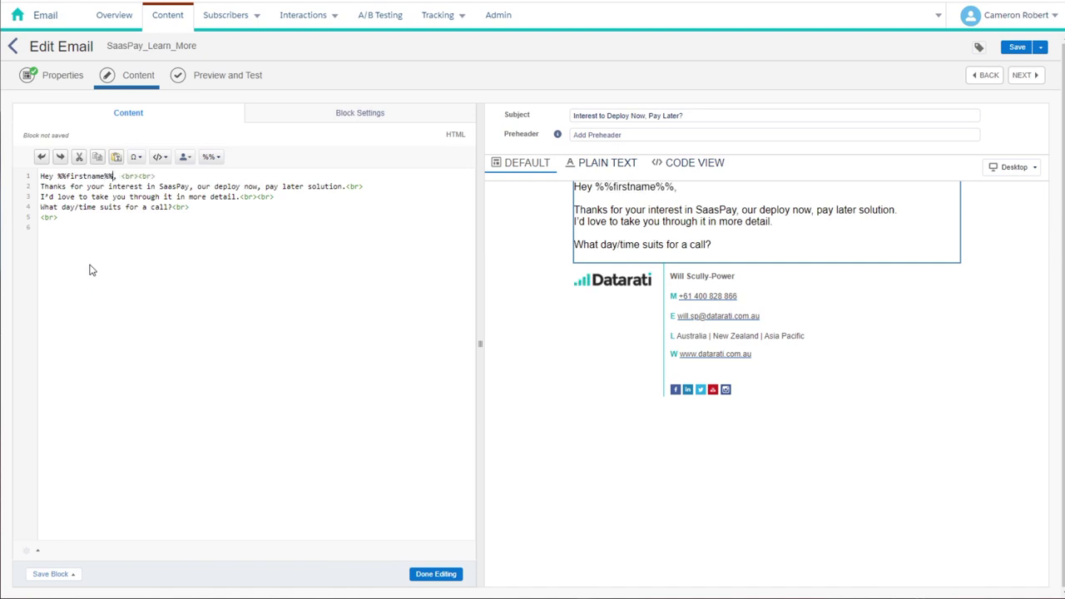
left_click(426, 573)
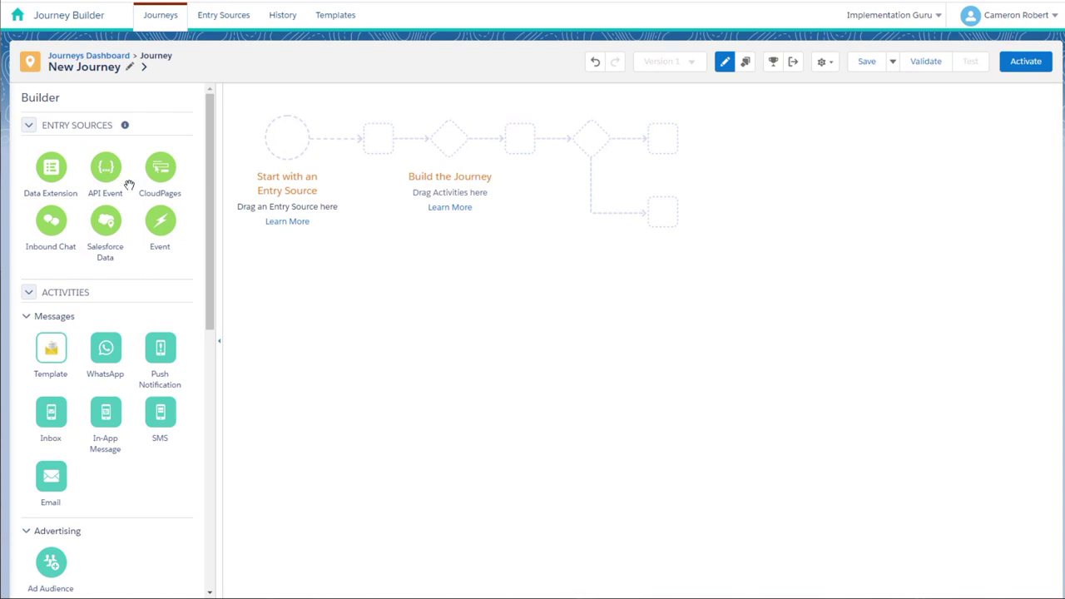
left_click_drag(126, 183, 294, 149)
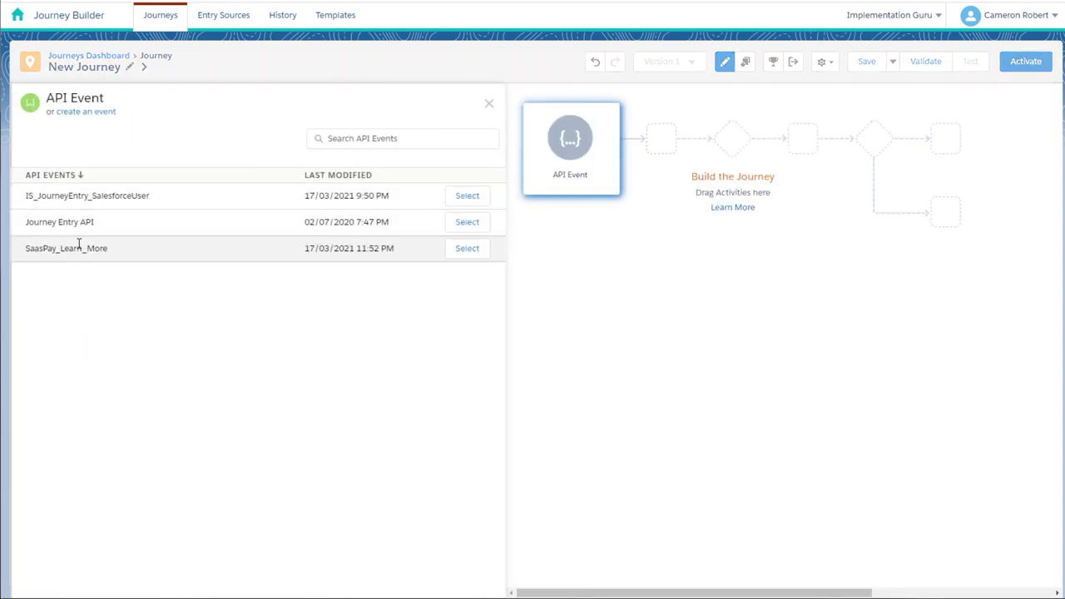
Use SaasPay_Learn_More as the entry event, then add Email and Opportunity steps before the Wait
left_click(469, 252)
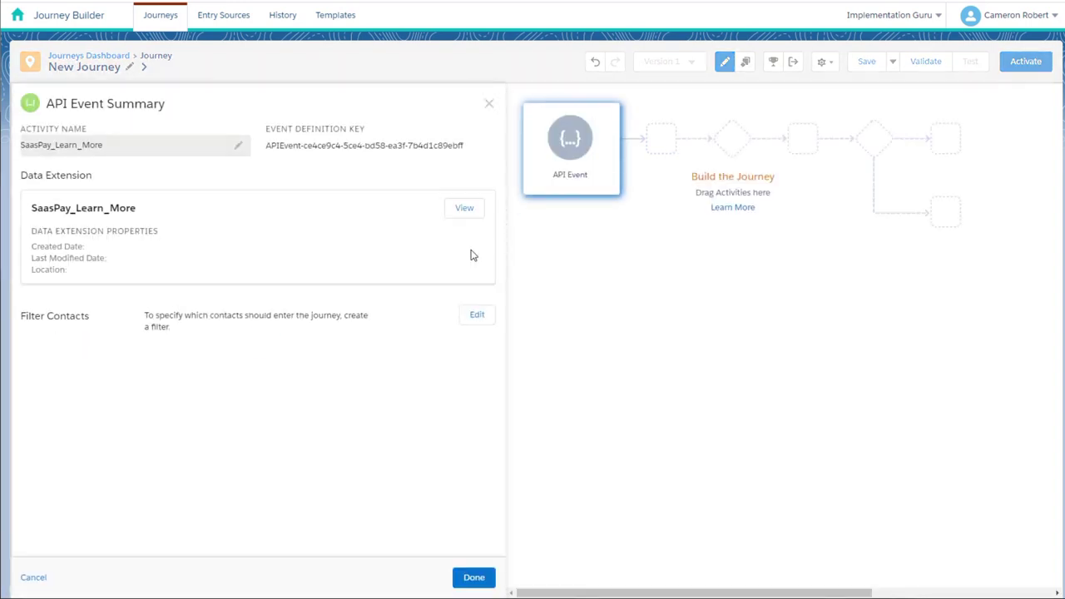
left_click(473, 576)
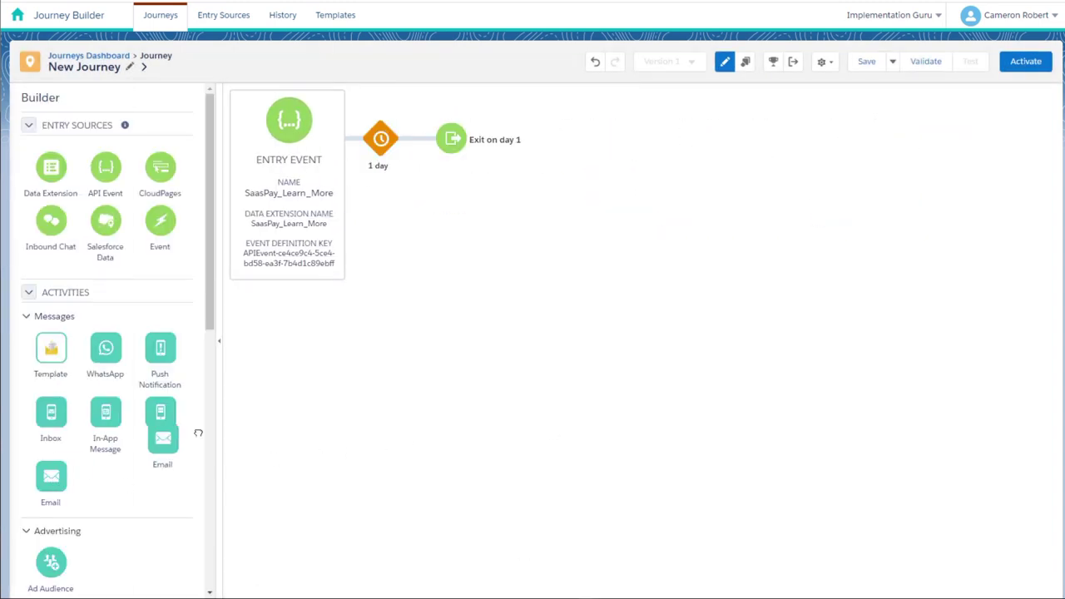
left_click_drag(162, 436, 378, 138)
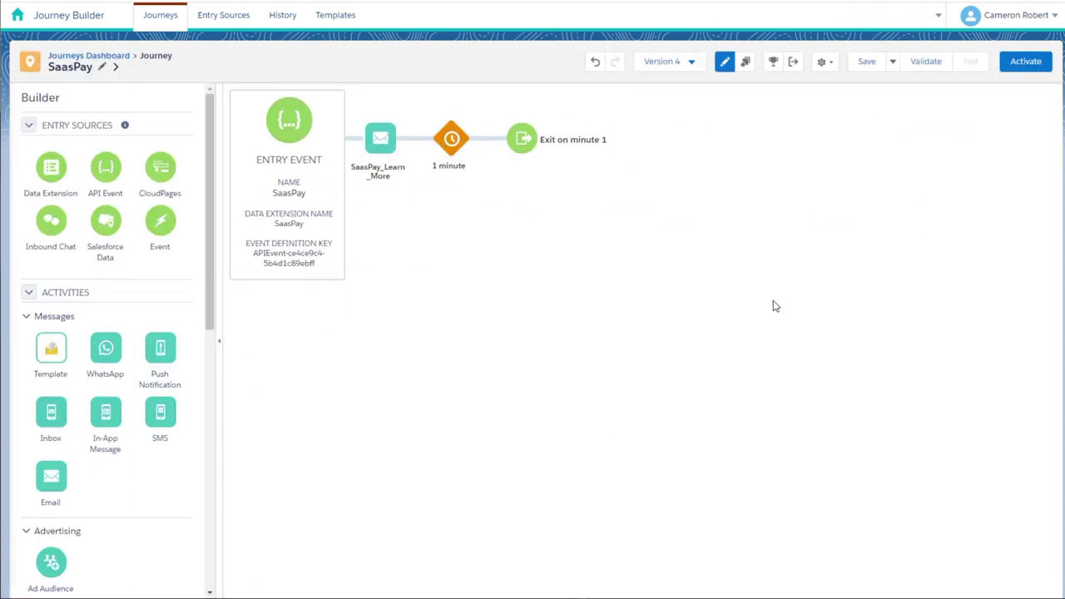
scroll(143, 316, "down", 6)
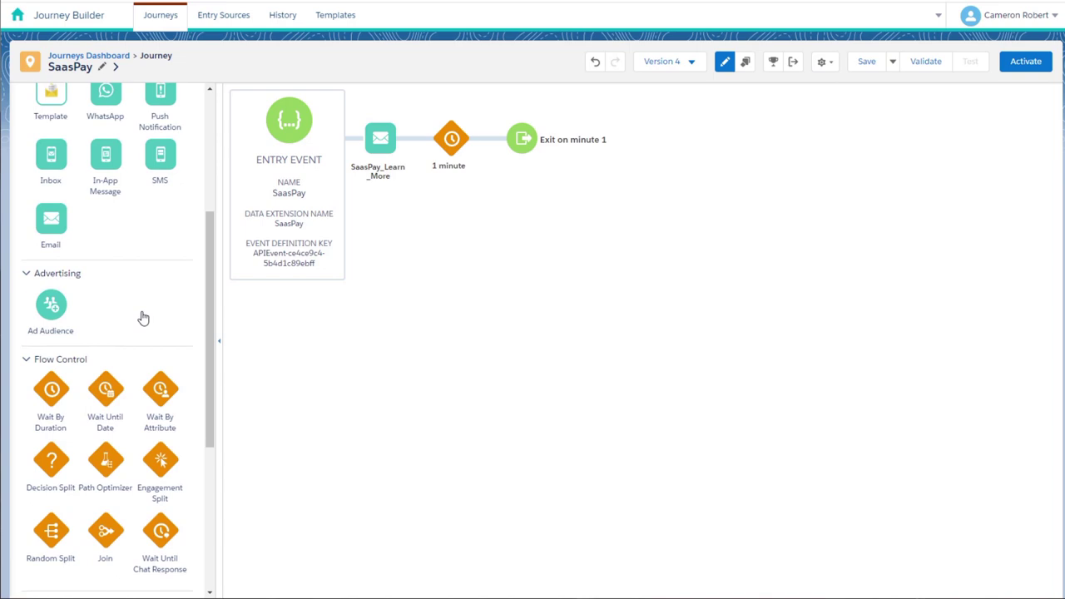
scroll(142, 316, "down", 2)
left_click_drag(103, 431, 423, 154)
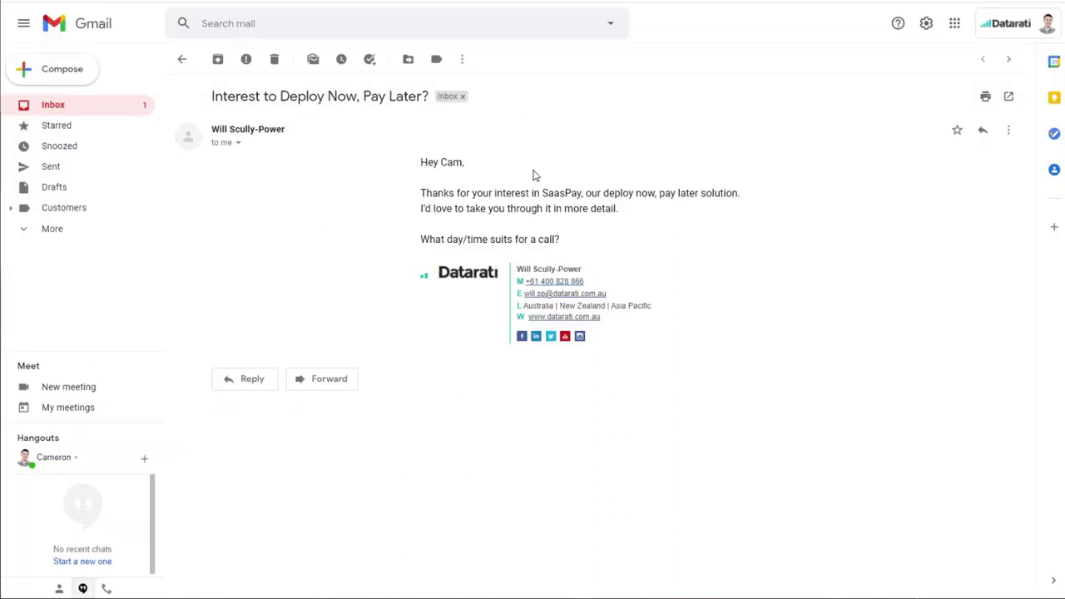
Highlight the email's closing question line, then deselect it
left_click_drag(431, 240, 706, 252)
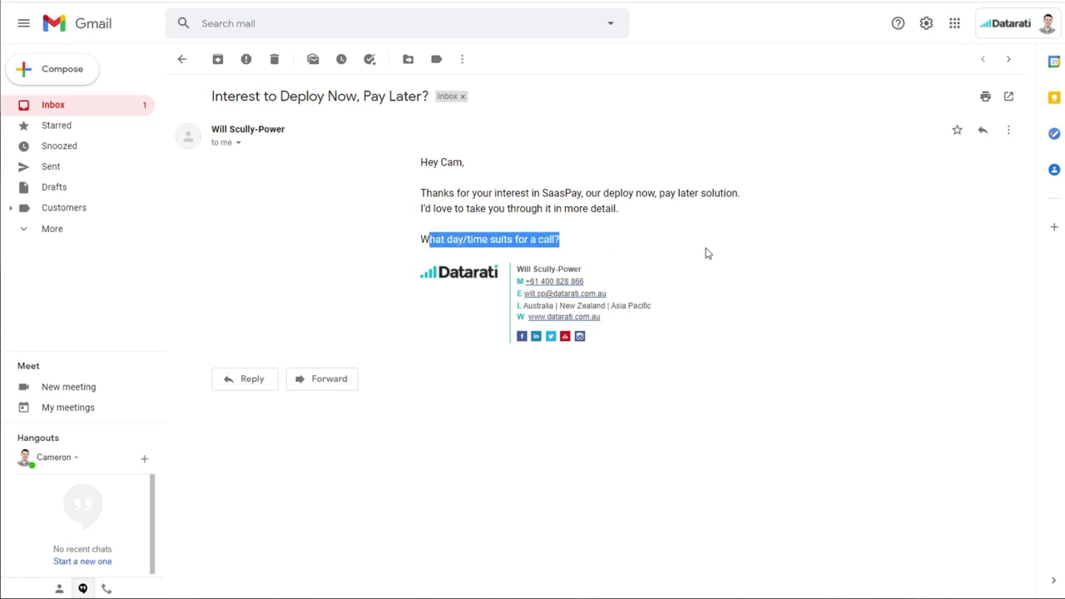
left_click(707, 252)
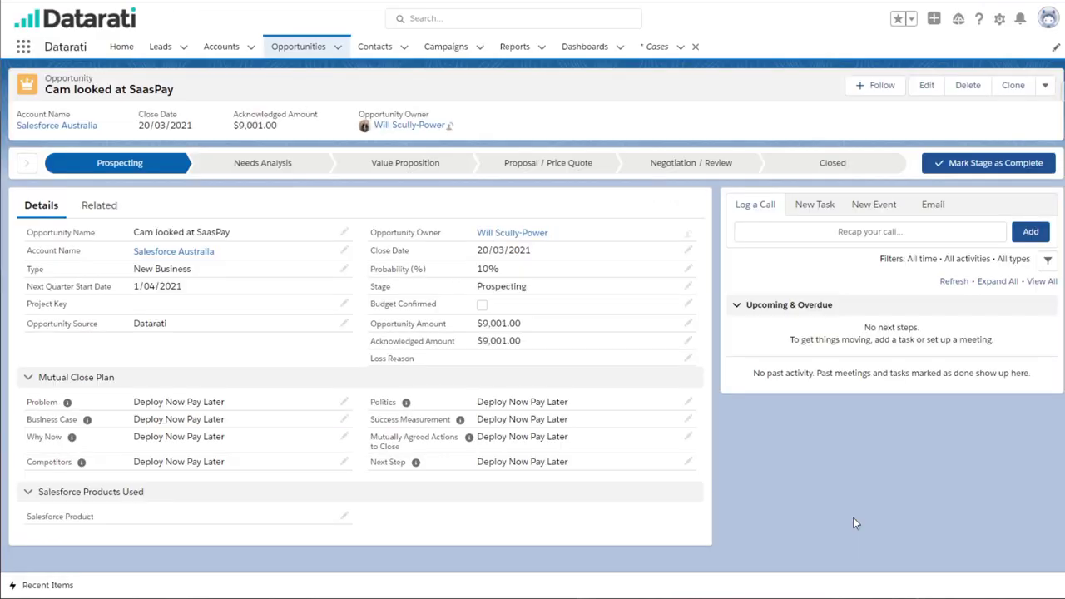
Advance the SaasPay opportunity from Prospecting to the Needs Analysis stage
mouse_move(188, 260)
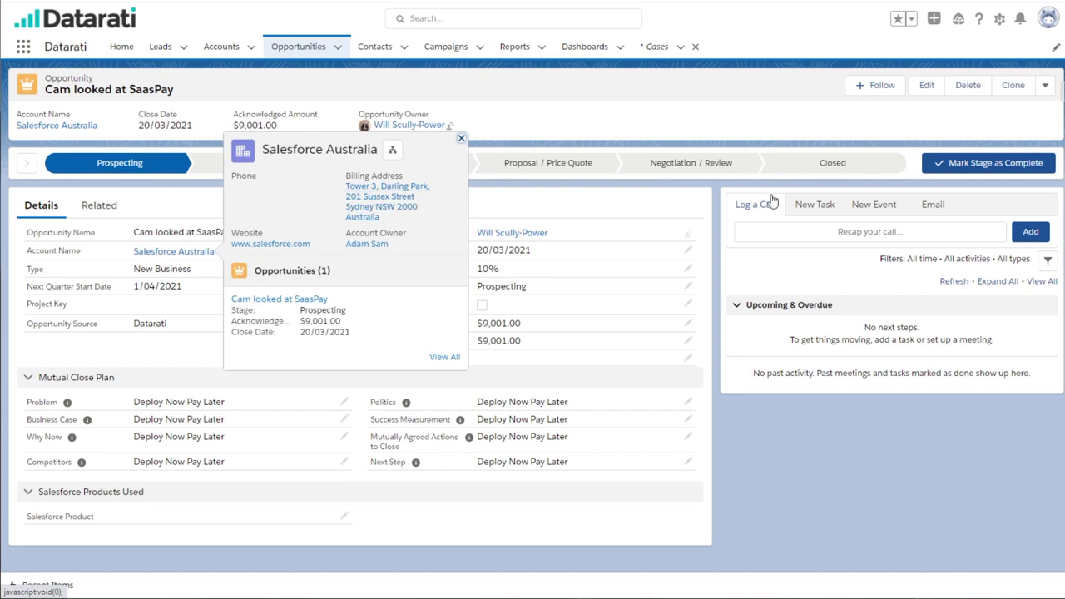
left_click(962, 164)
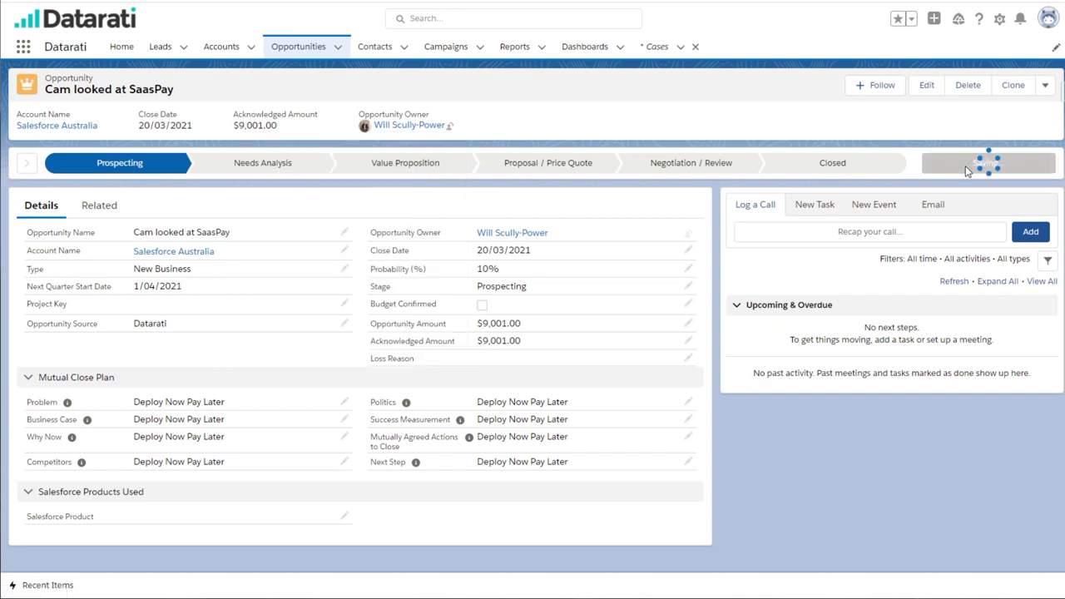